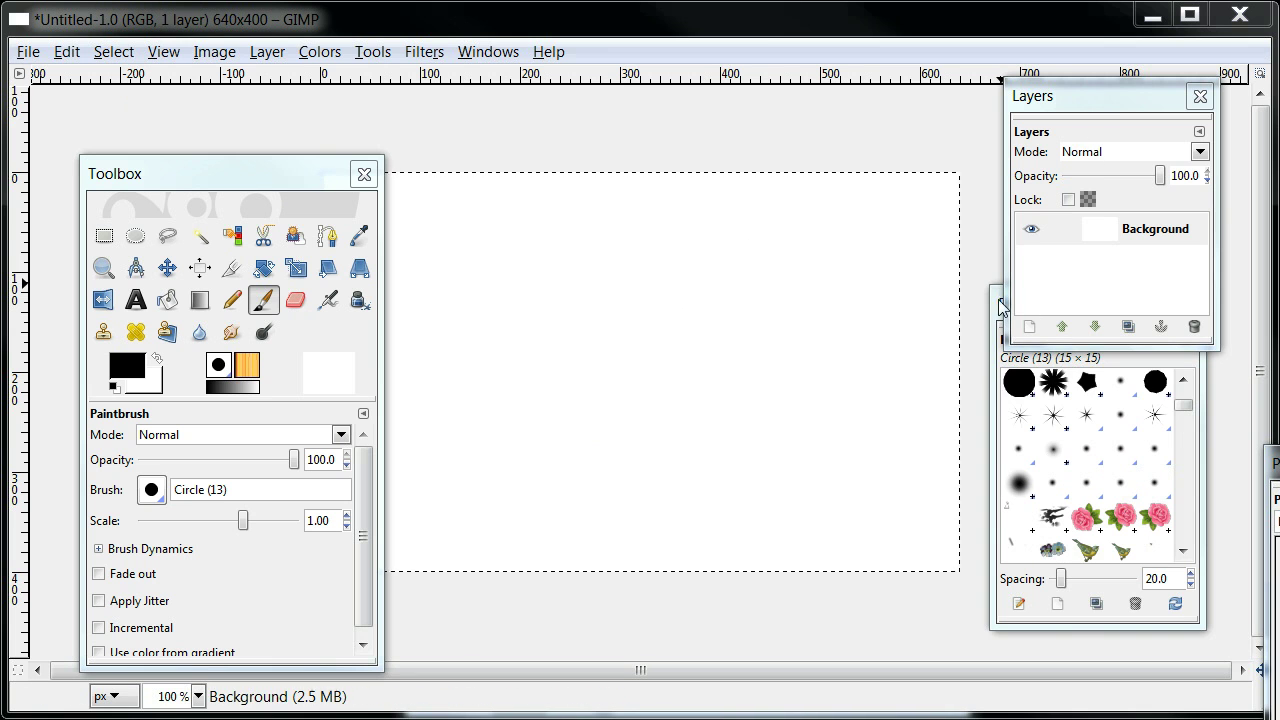
- Scroll the Brushes panel and dock it fully beneath the Layers dock
scroll(1143, 455, down, 3)
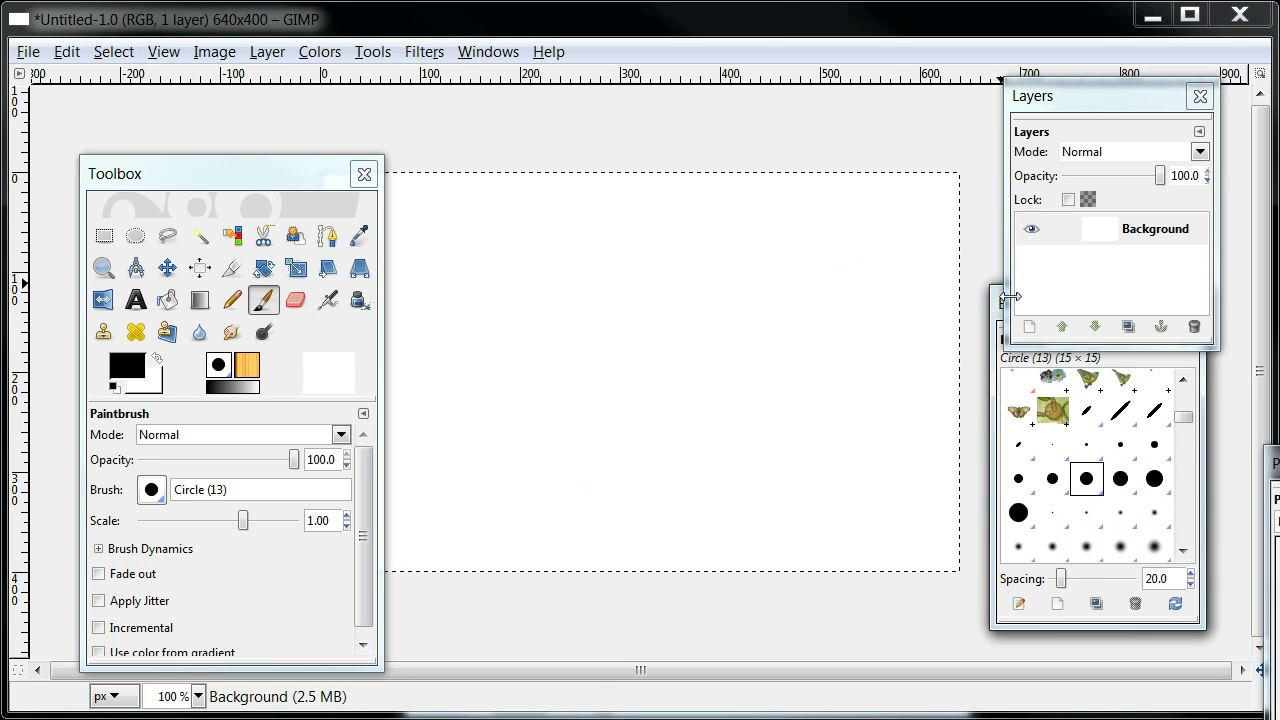
mouse_move(1004, 290)
mouse_down()
mouse_move(985, 305)
mouse_move(908, 305)
mouse_move(1007, 335)
mouse_up()
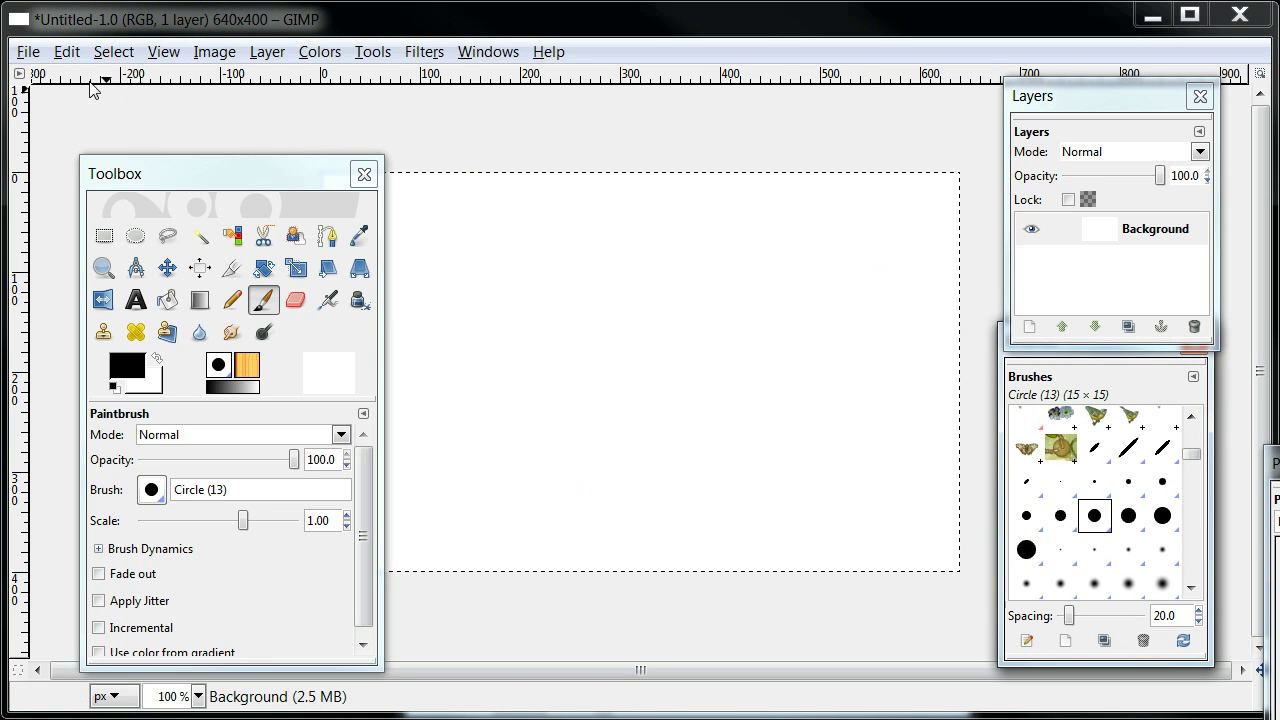
- Bring up File > Open Recent with gold angel.xcf highlighted at the top
click(30, 54)
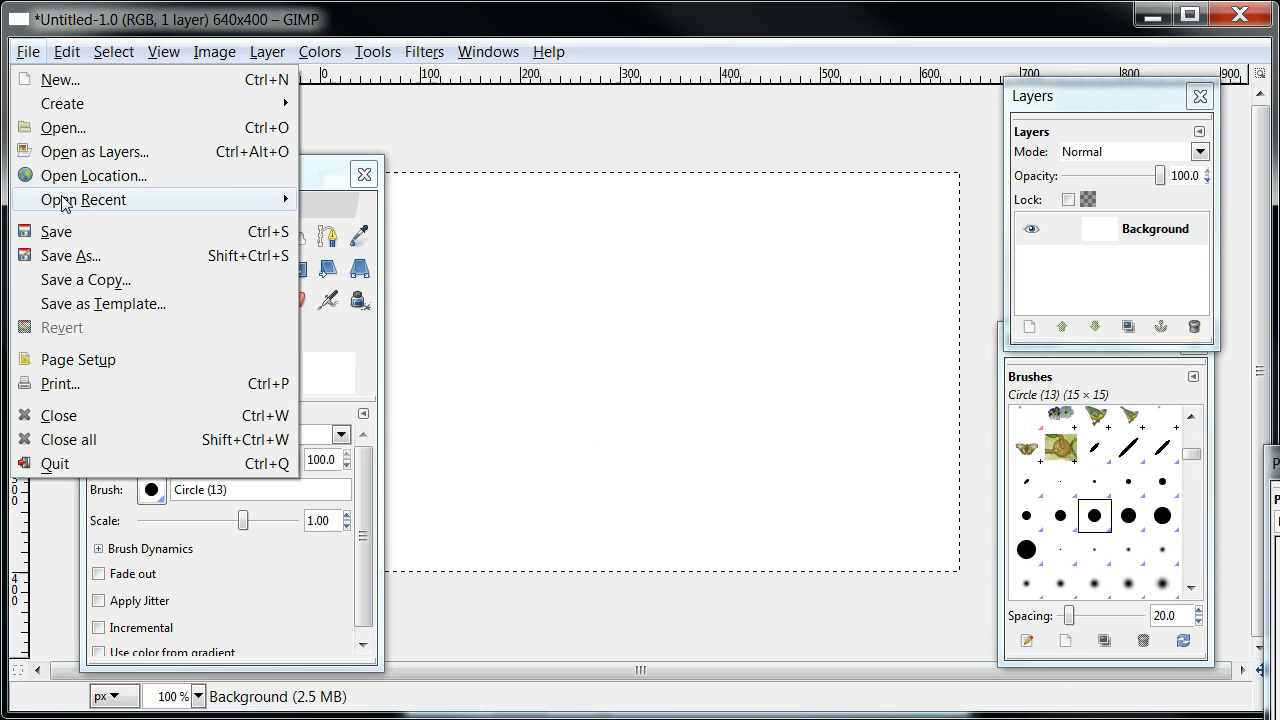
mouse_move(62, 200)
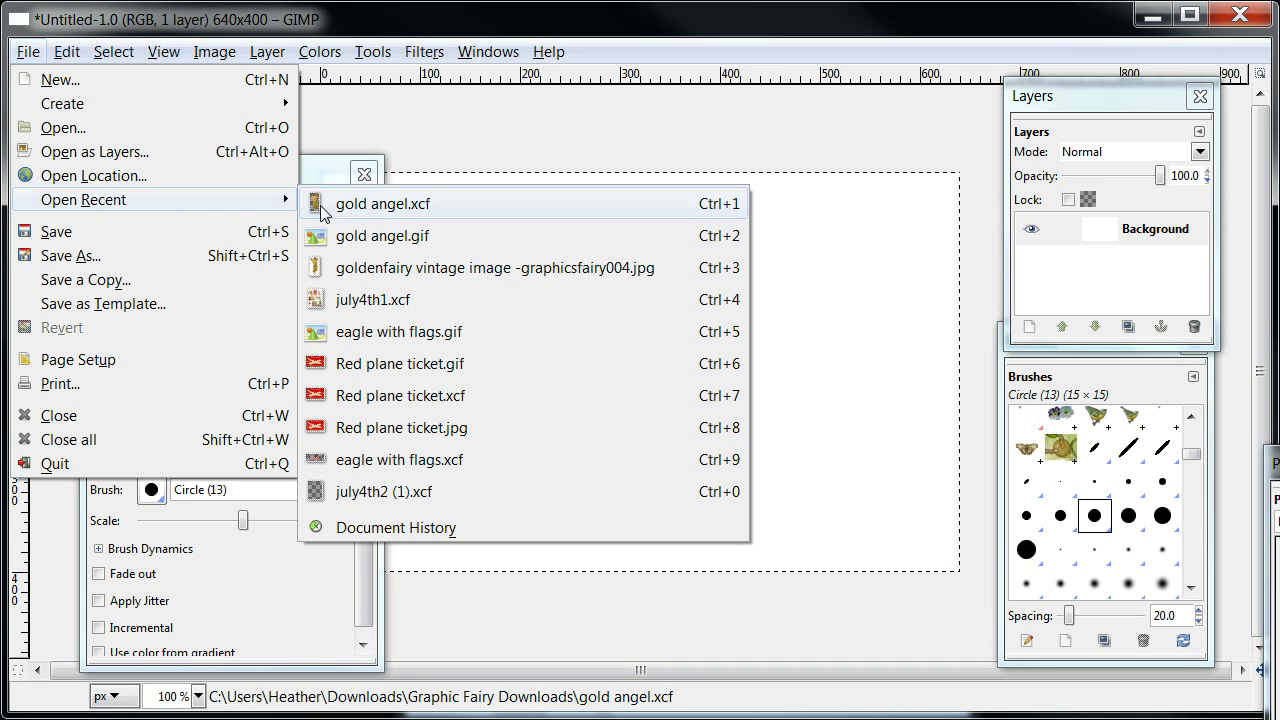
mouse_move(362, 212)
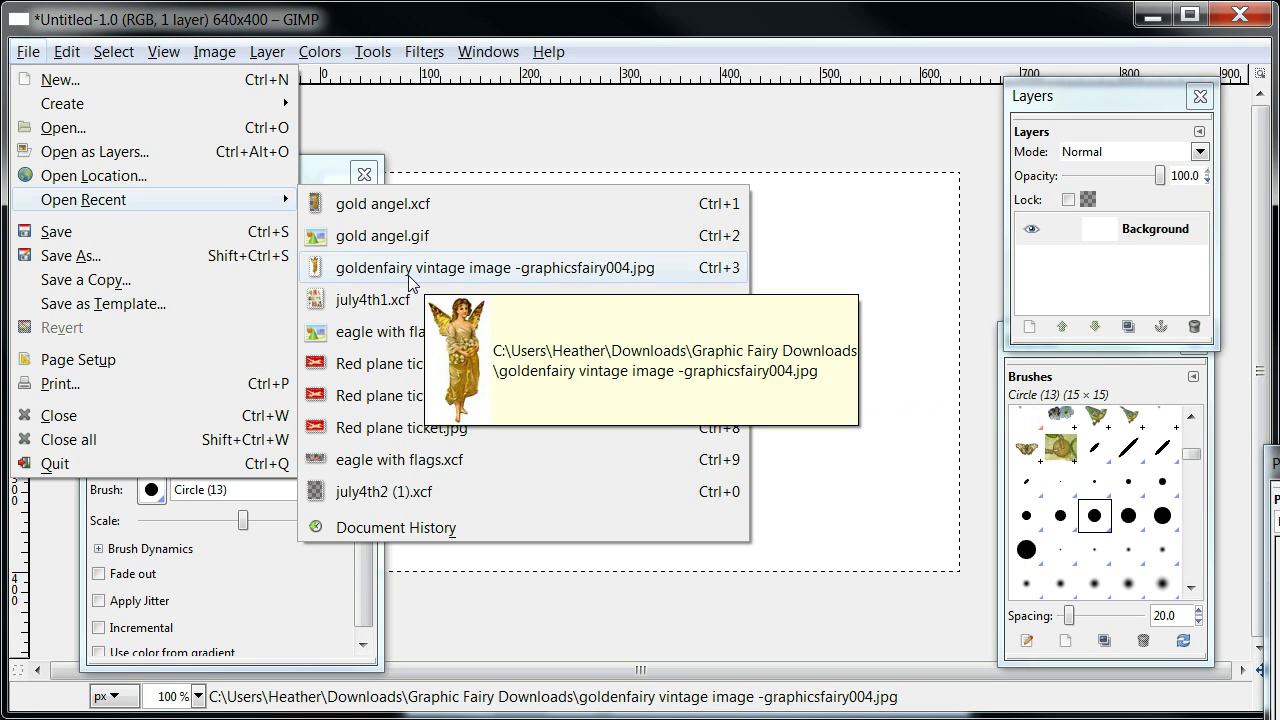
- Open gold angel.xcf, bring its window into view, and float the Layers dock over it
click(402, 207)
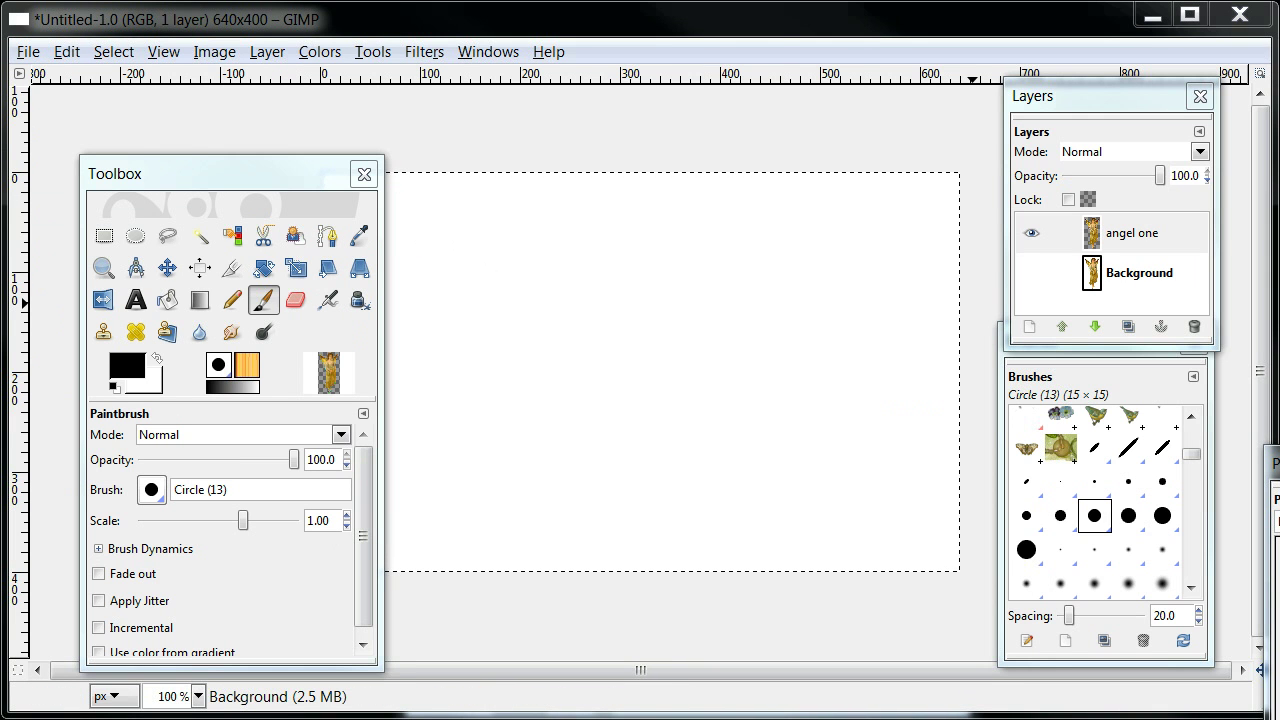
drag(1270, 460, 677, 80)
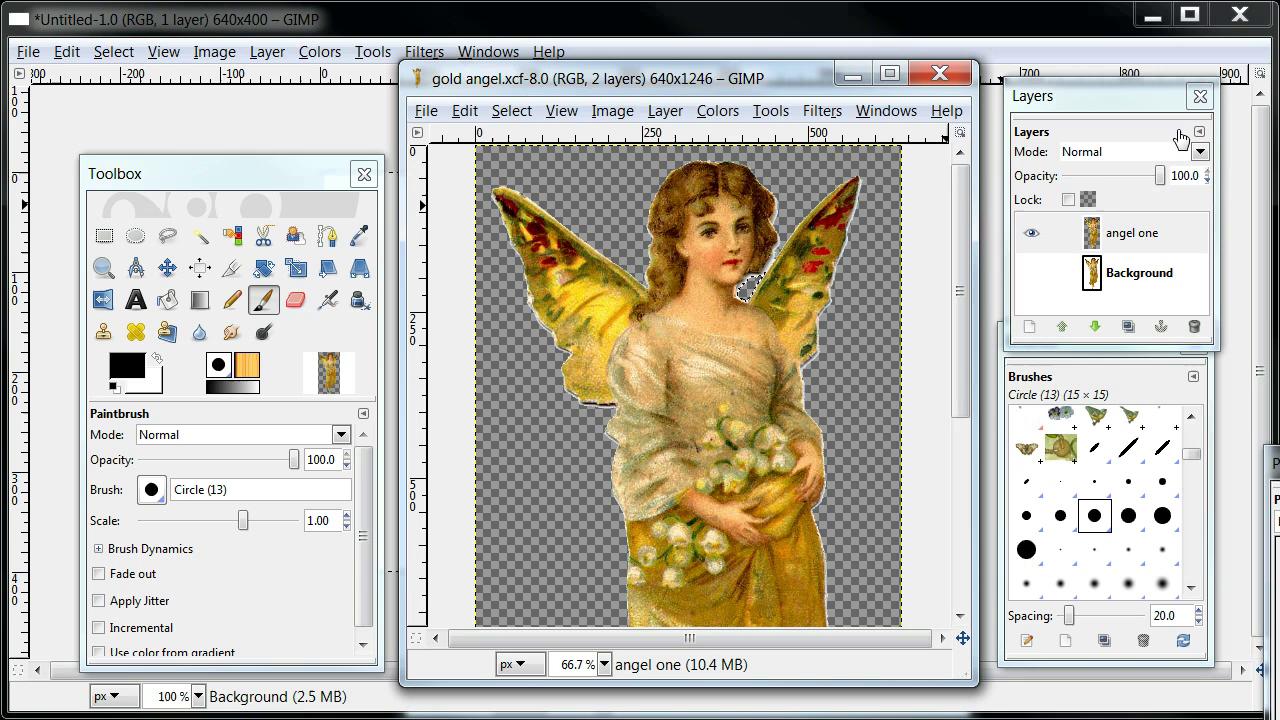
drag(1146, 100, 952, 110)
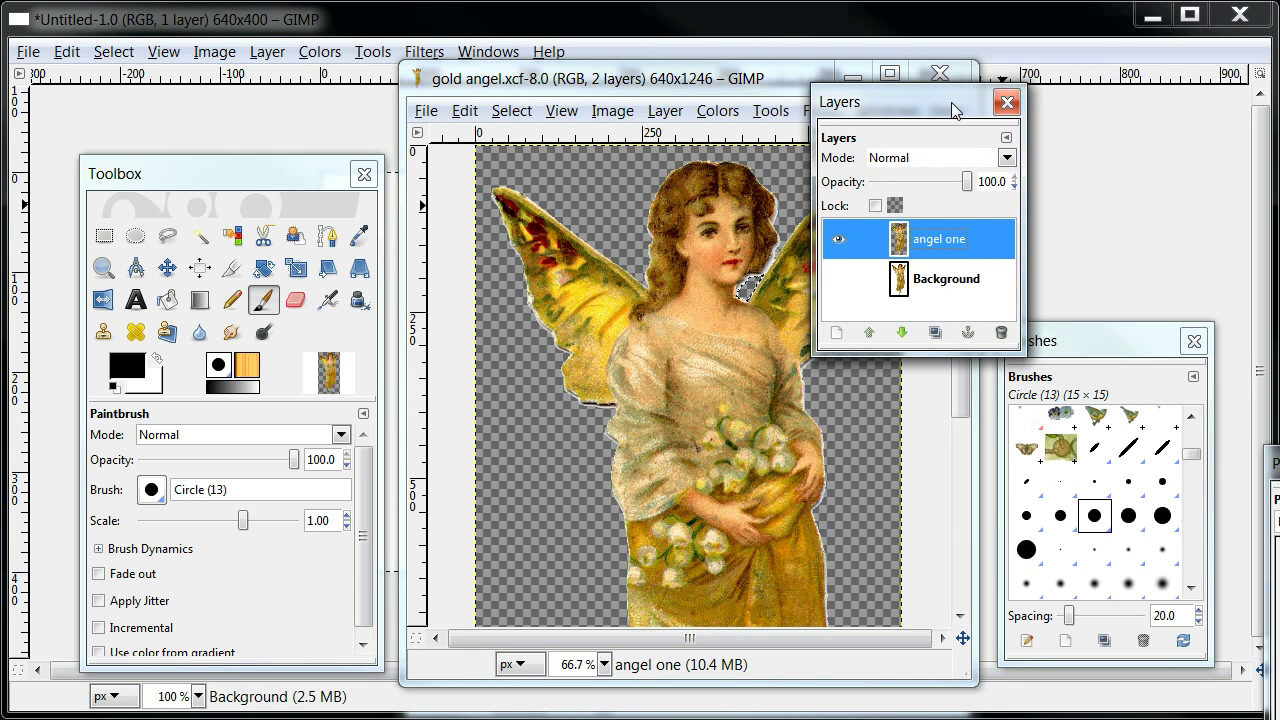
- Bring up the New Layer dialog for a transparent 640×1246 layer and move it into view
click(1008, 140)
mouse_move(928, 160)
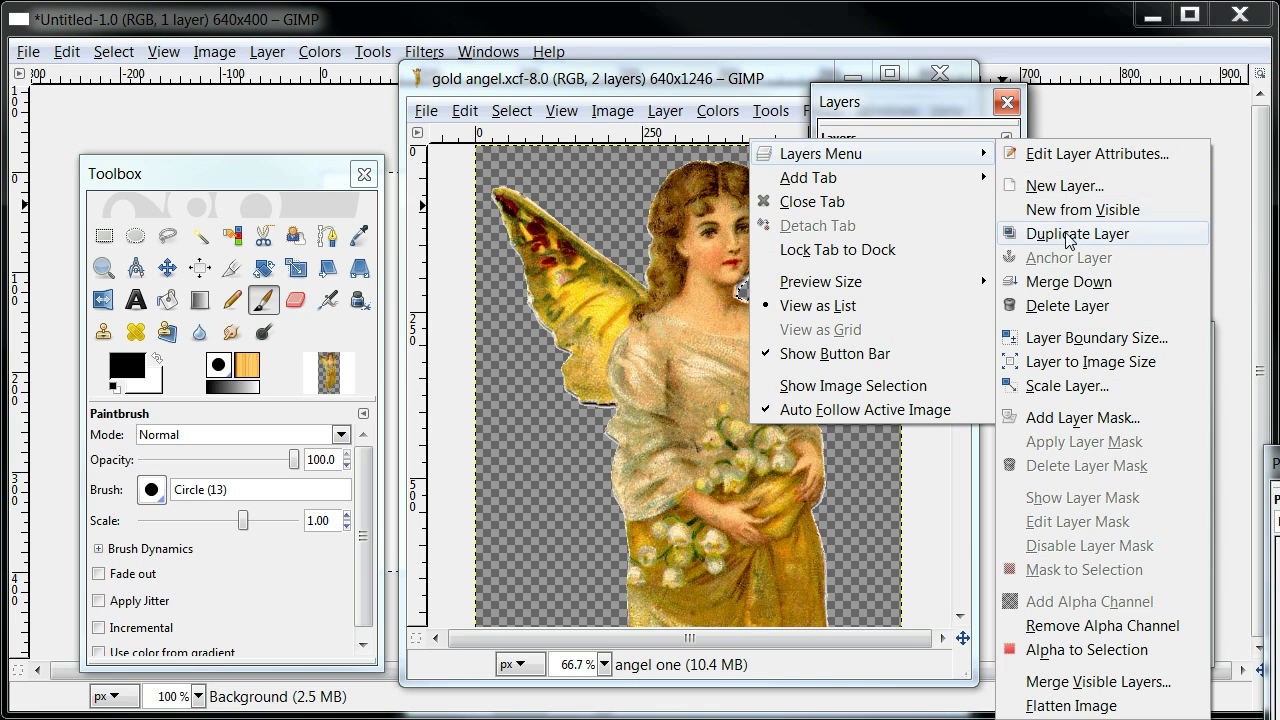
key(Escape)
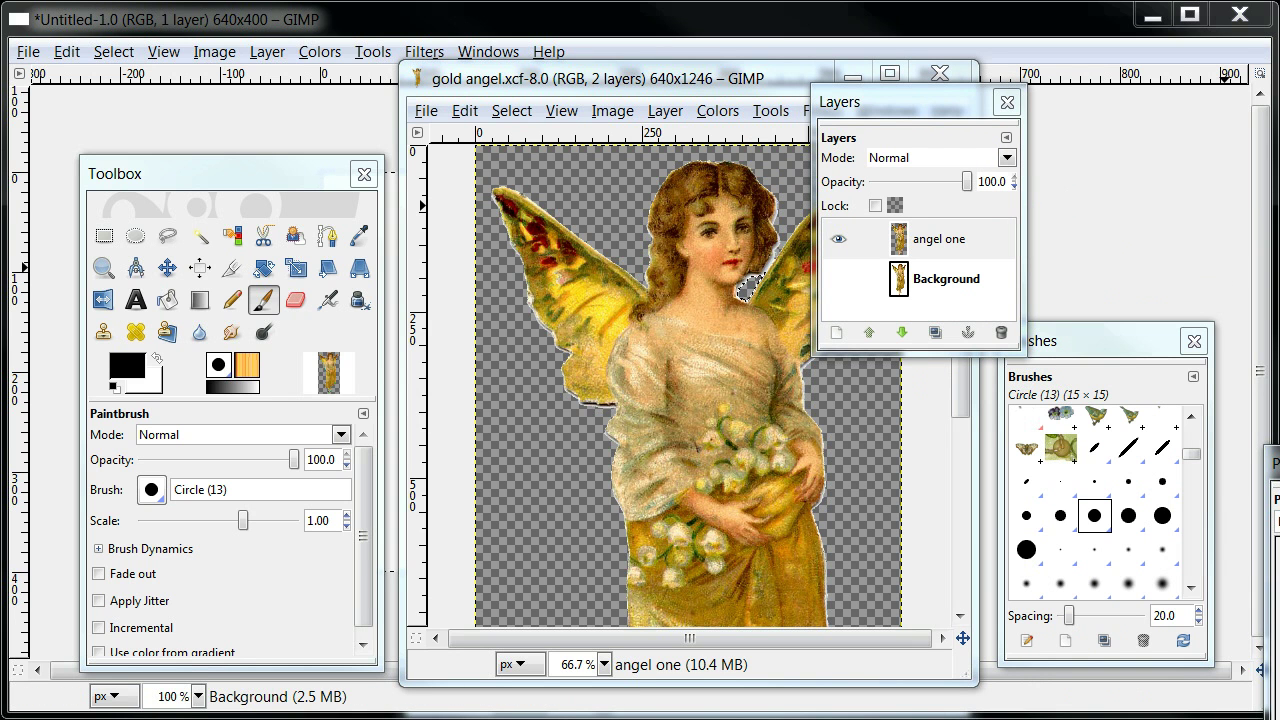
drag(1270, 105, 334, 161)
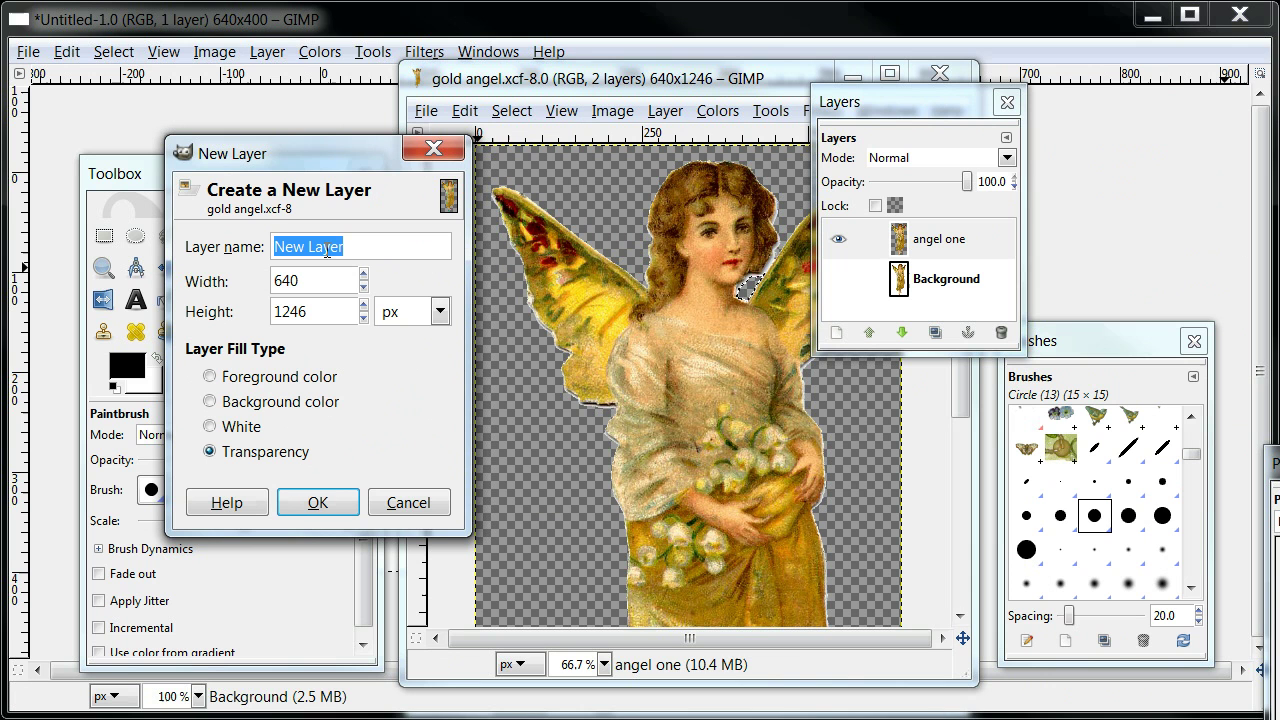
- Create the transparent layer, rename it 'angel two', and return the Layers dock to the right
click(317, 503)
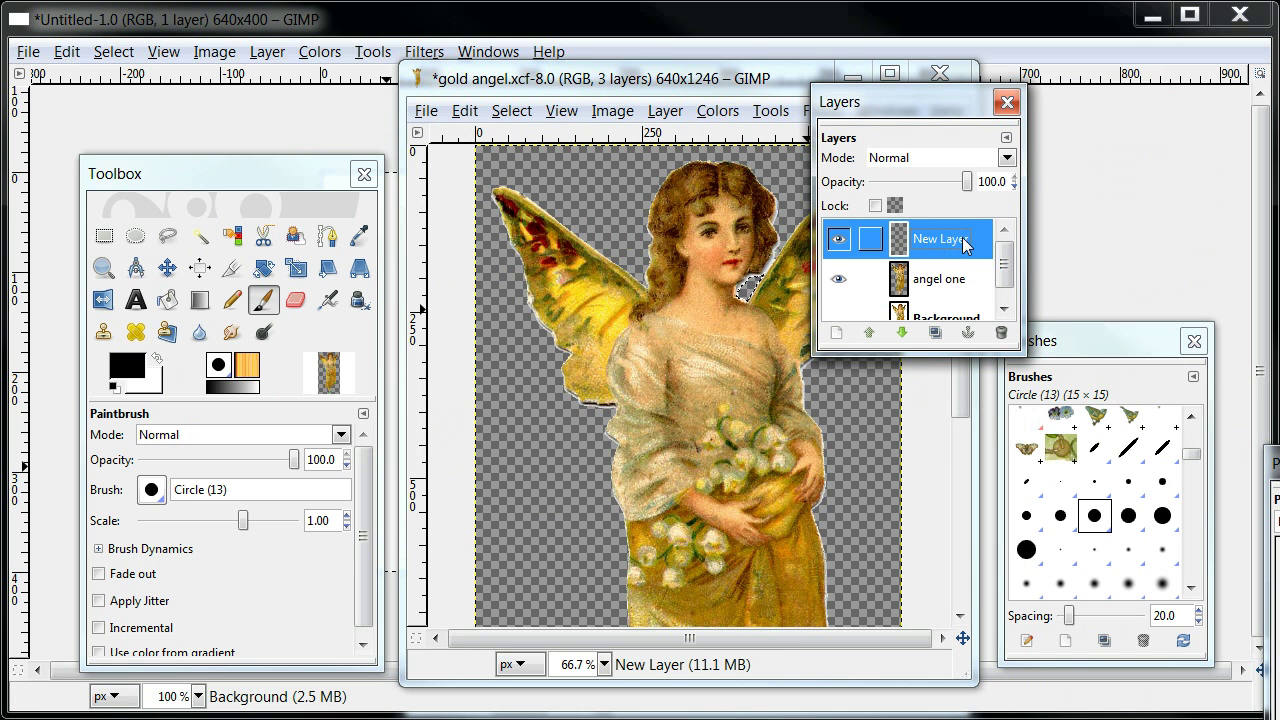
right_click(963, 247)
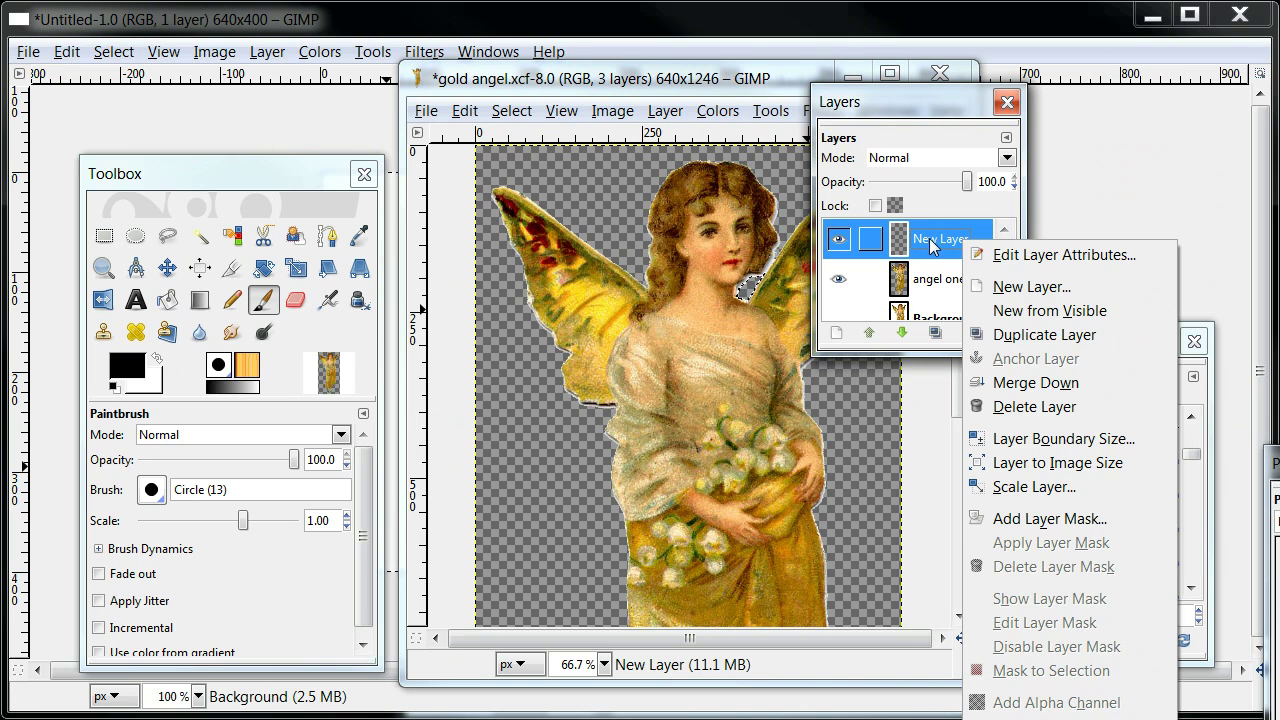
double_click(937, 240)
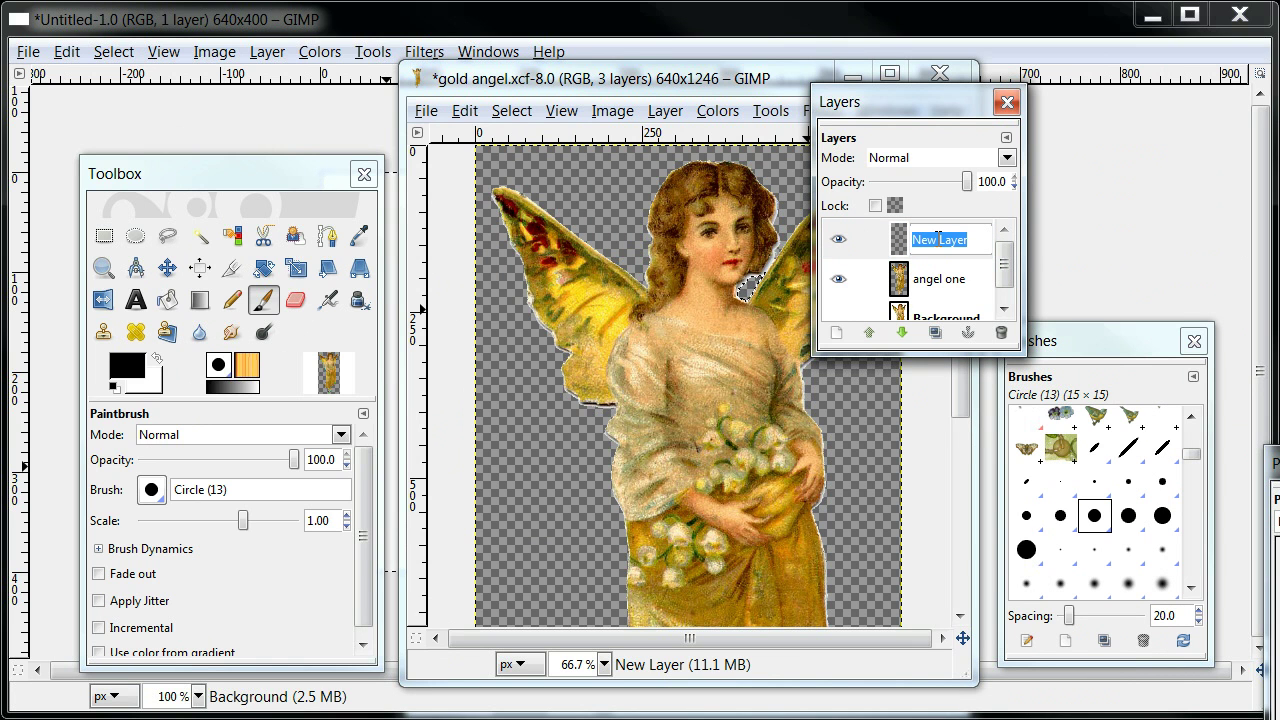
text(angel two)
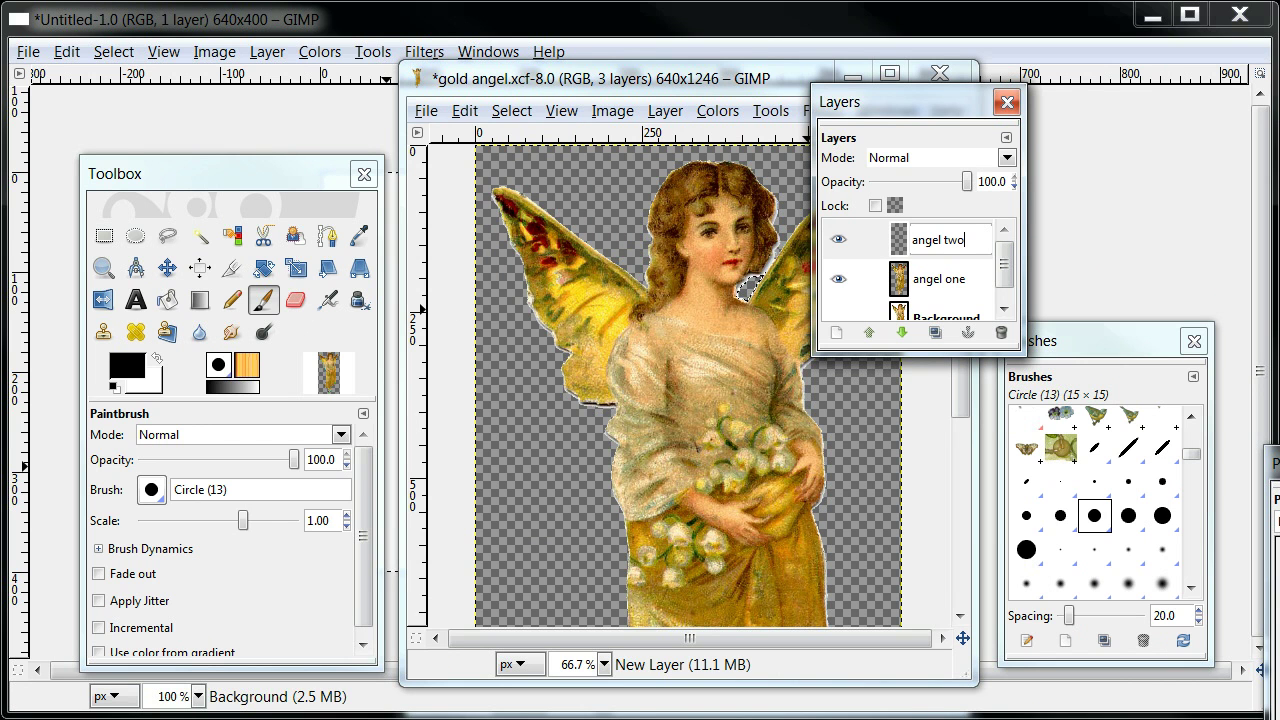
click(940, 245)
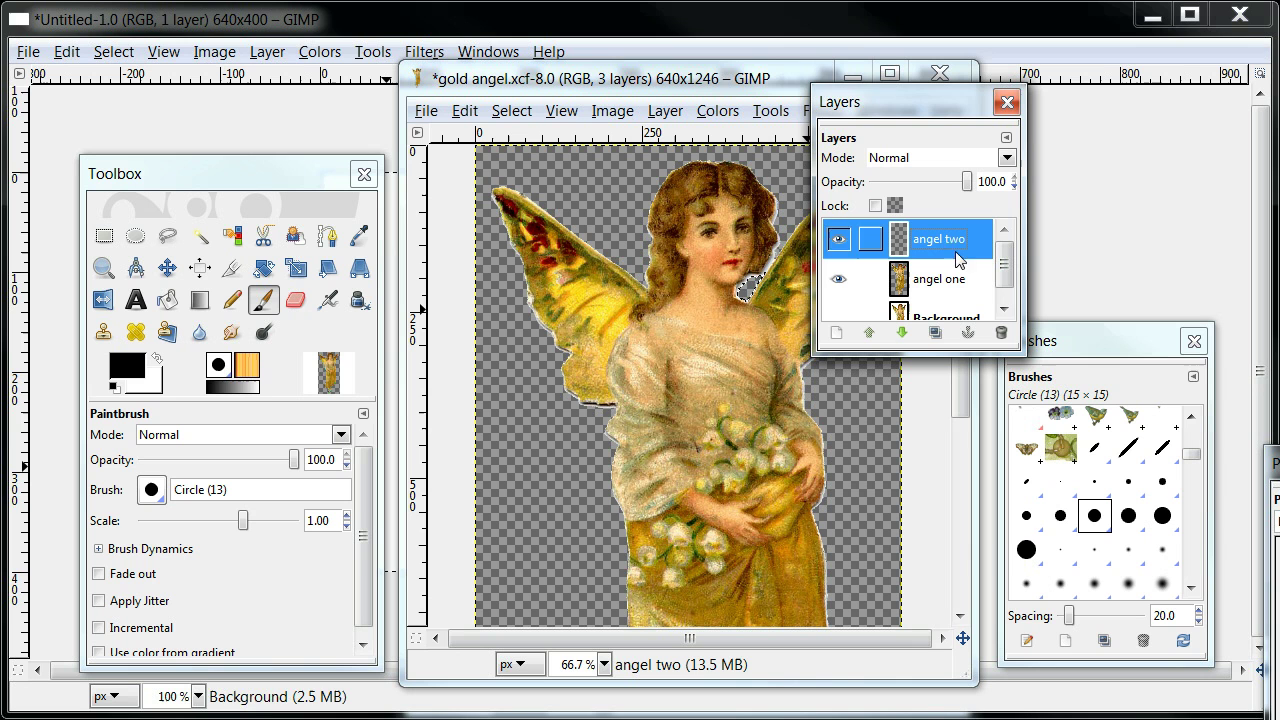
drag(927, 104, 1118, 108)
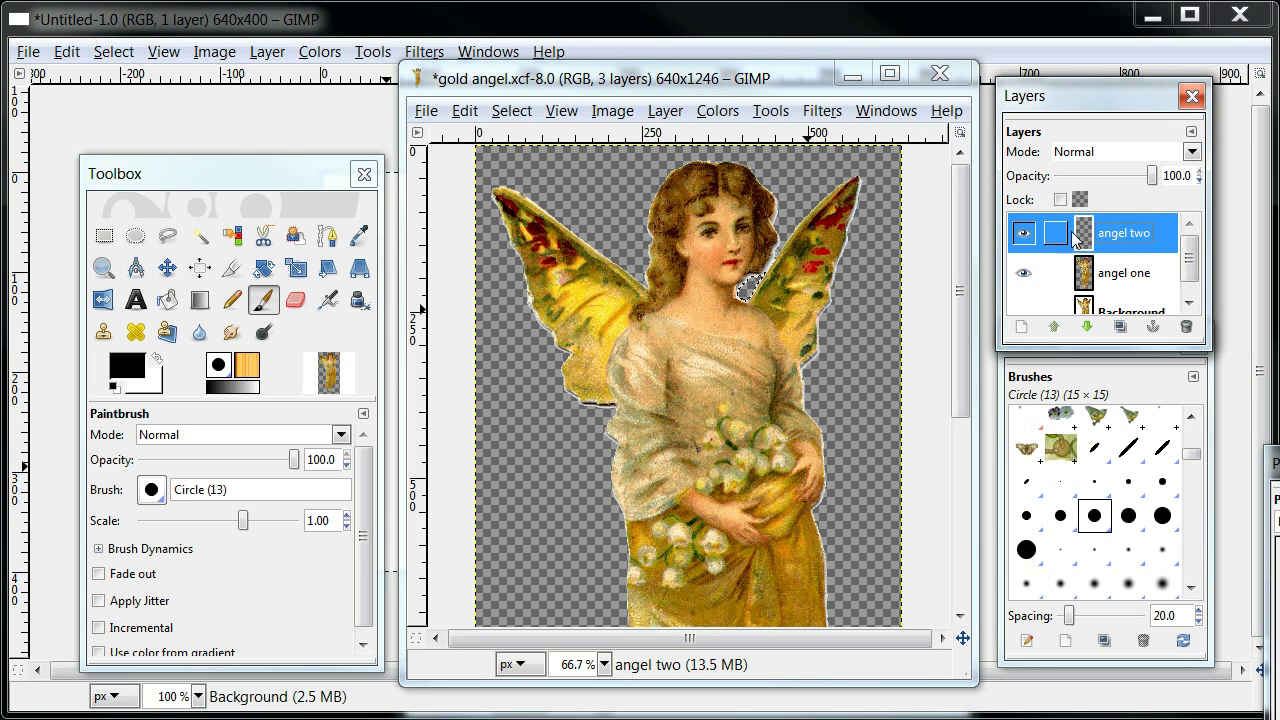
- Copy the angel image through the canvas Edit menu
right_click(648, 262)
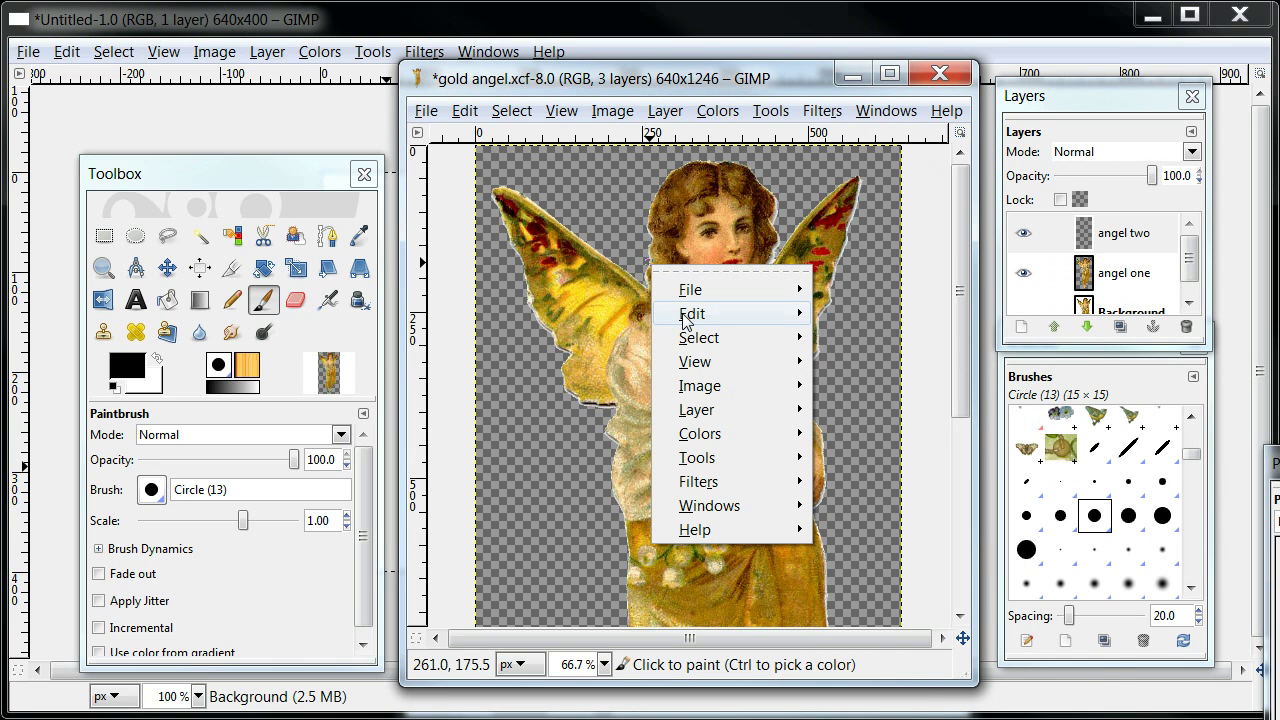
mouse_move(688, 314)
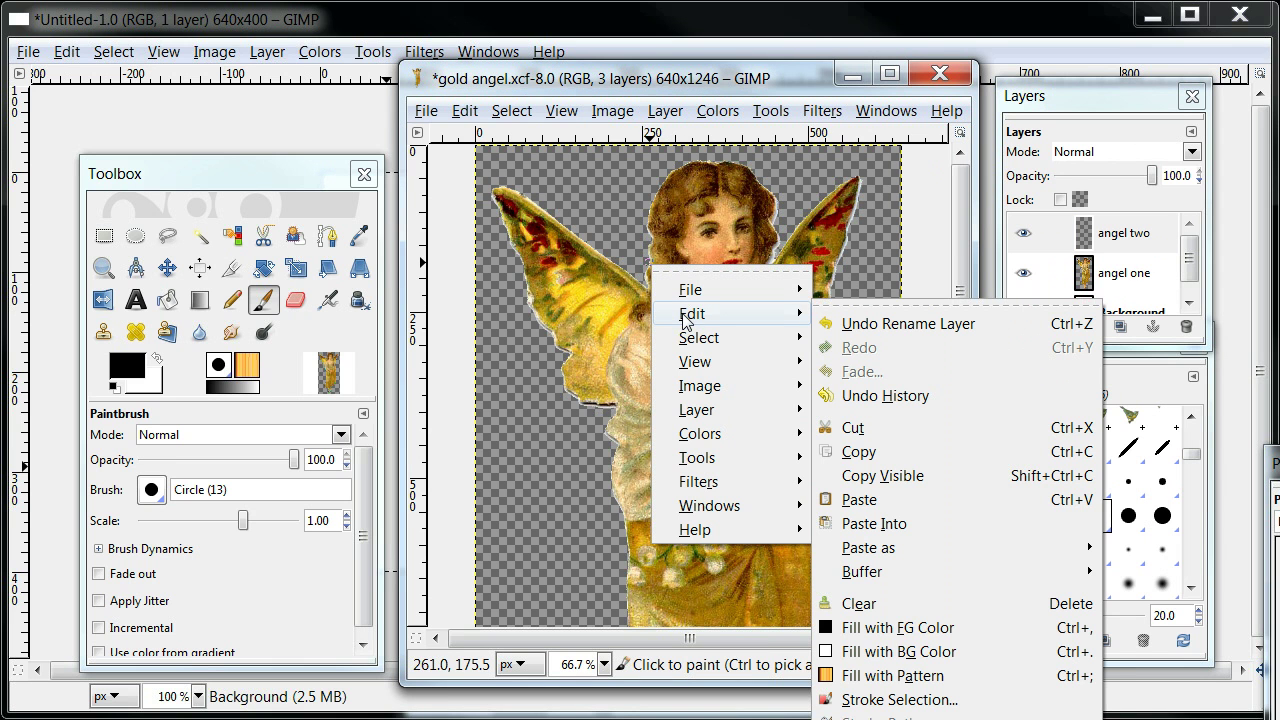
click(851, 450)
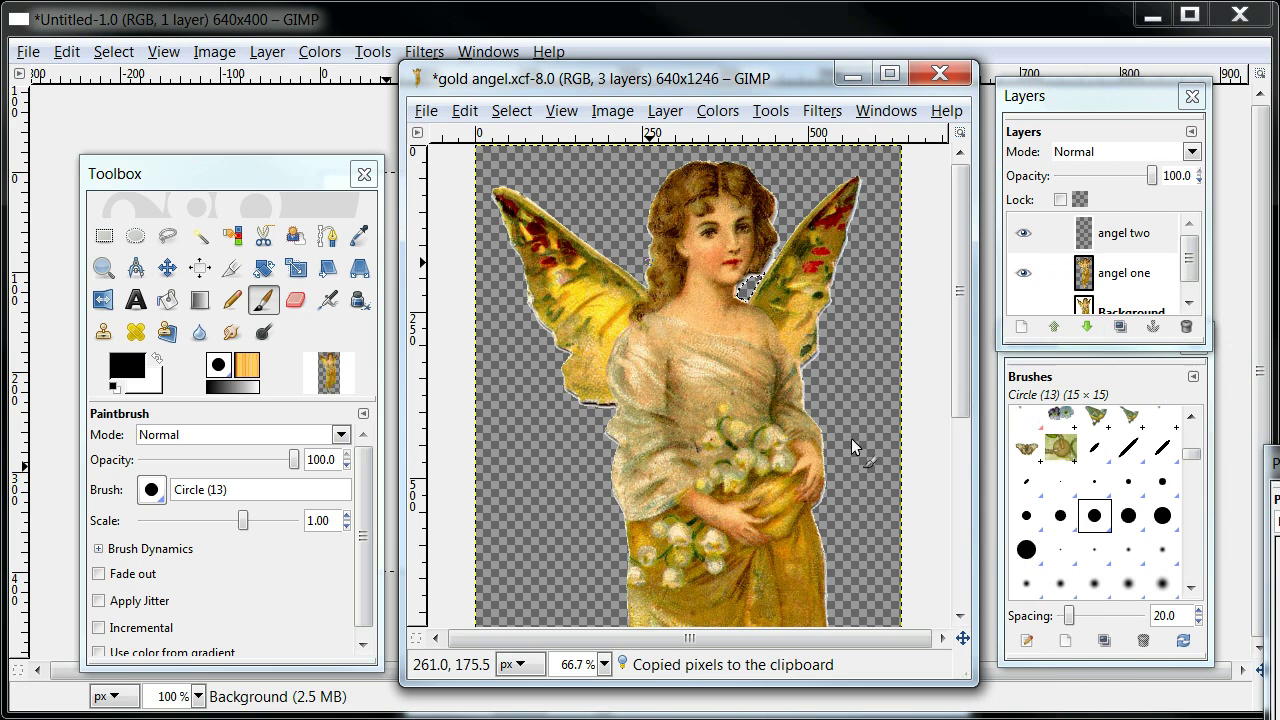
- Paste the copied angel onto the 'angel two' layer and anchor it
click(1134, 244)
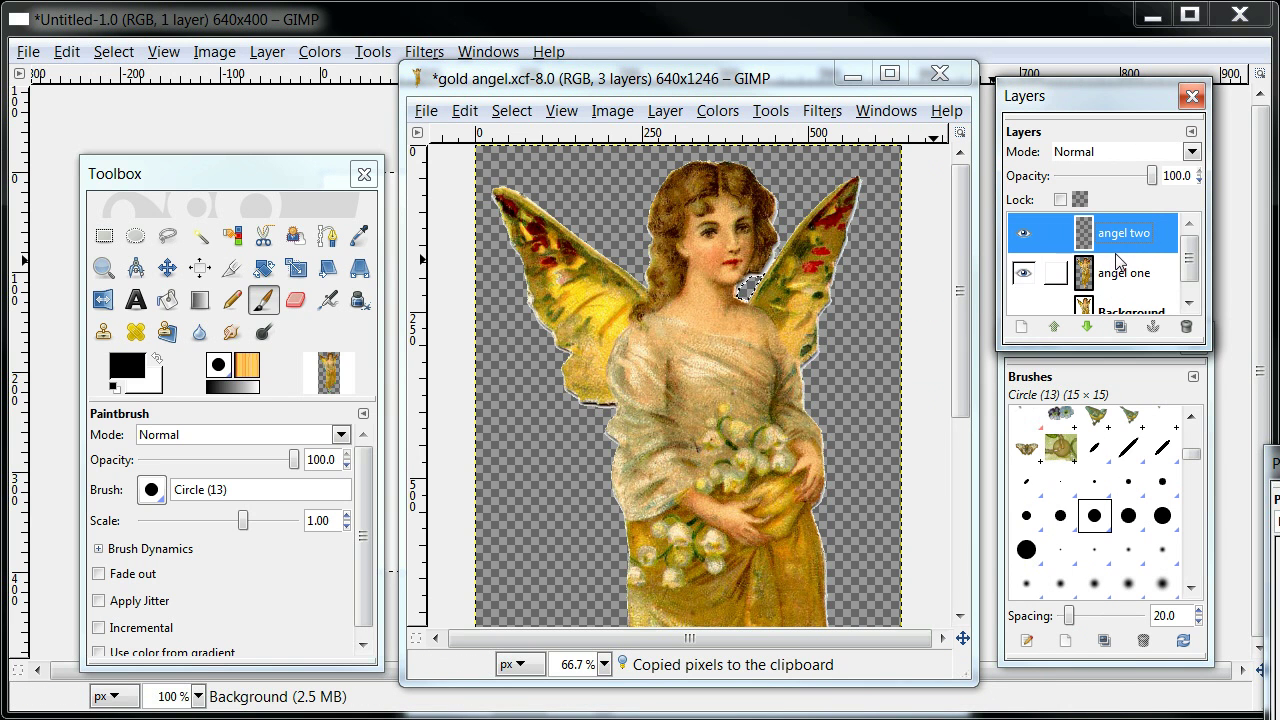
right_click(597, 236)
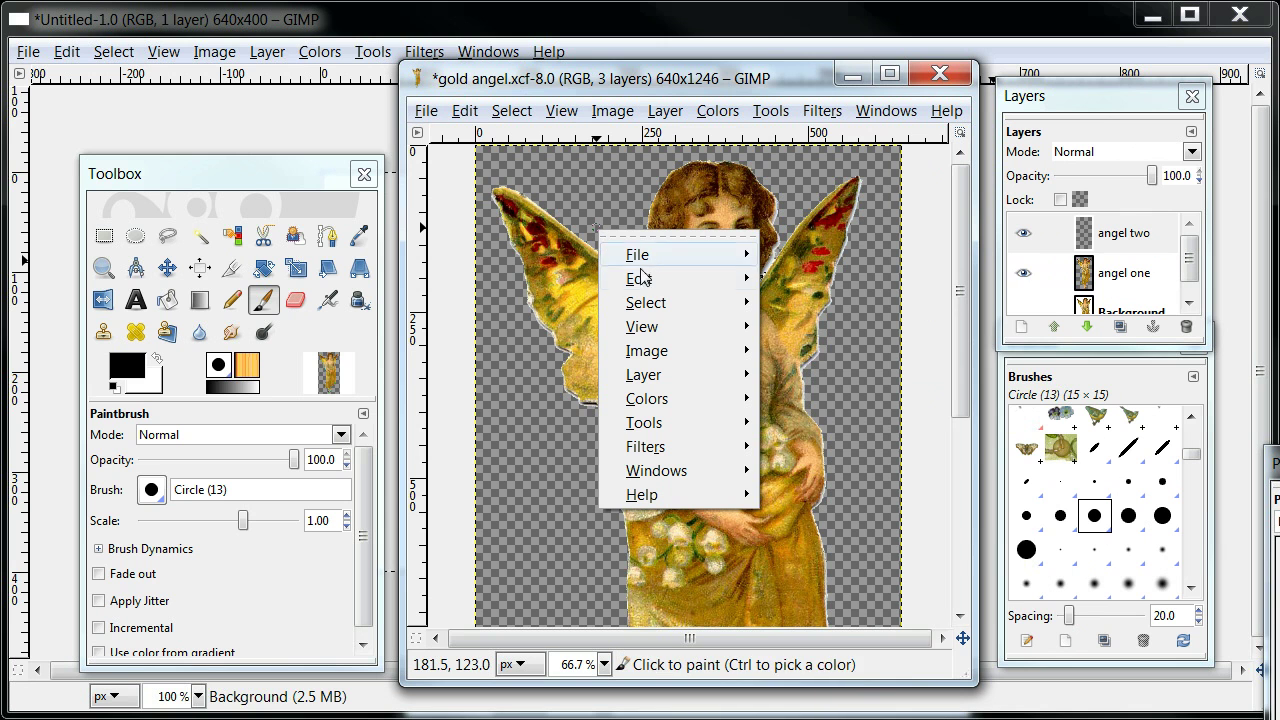
mouse_move(640, 280)
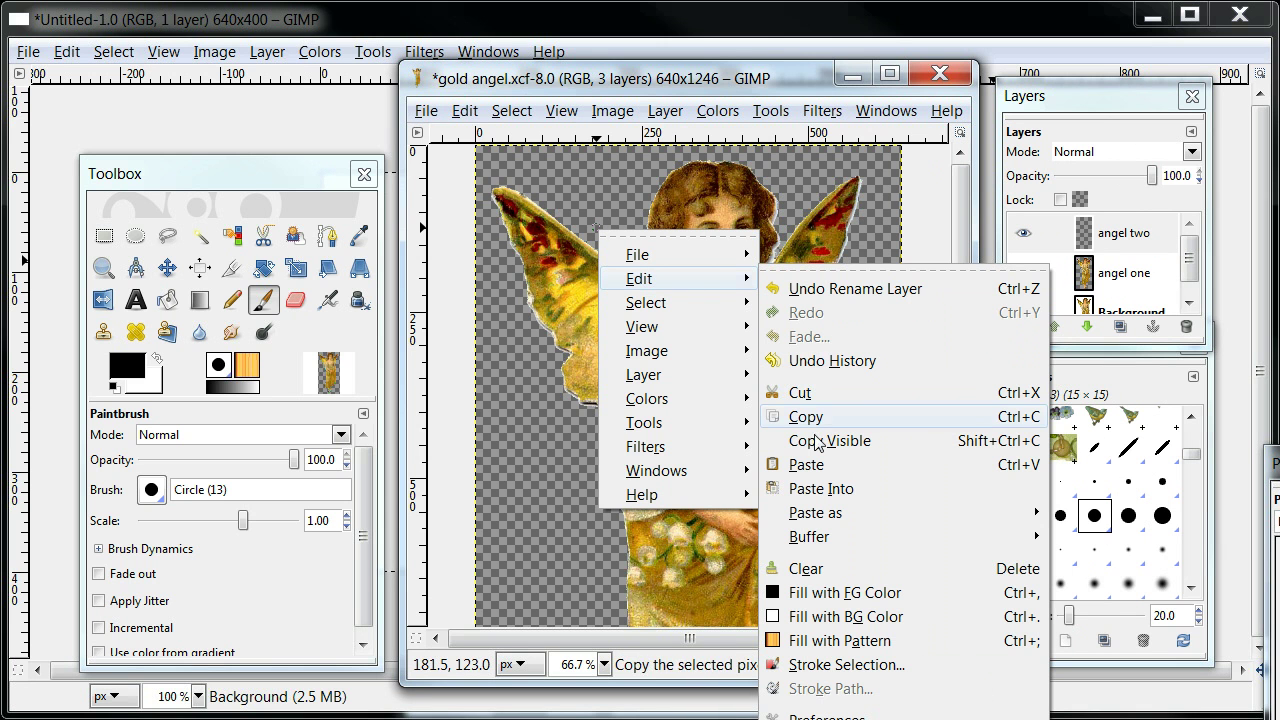
click(812, 466)
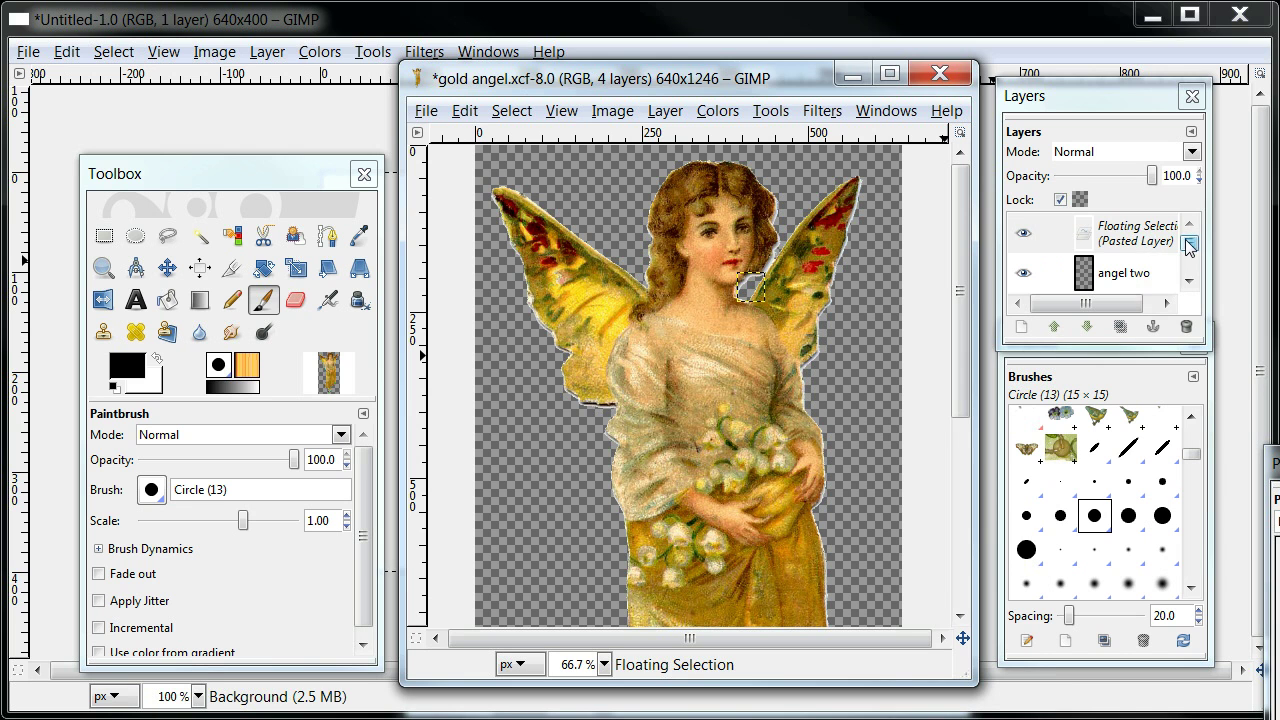
drag(1190, 244, 1190, 245)
click(1153, 328)
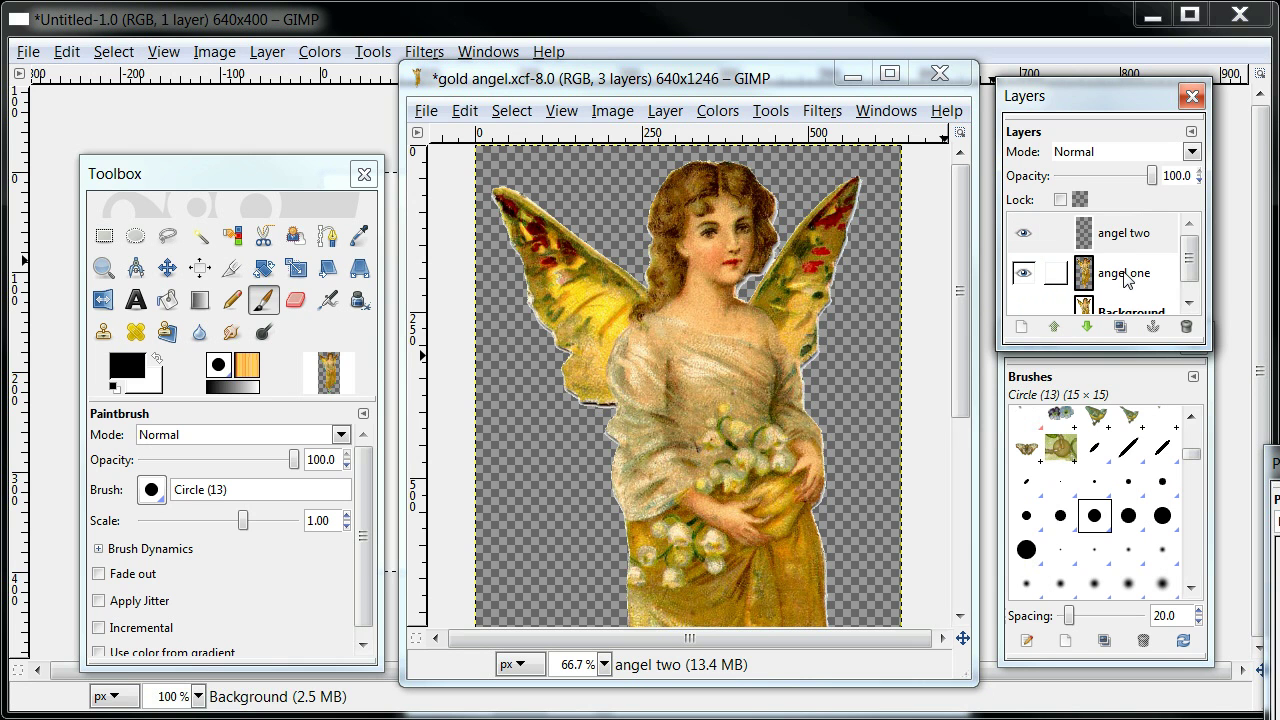
- Select the 'angel one' layer and copy its angel pixels
click(1128, 279)
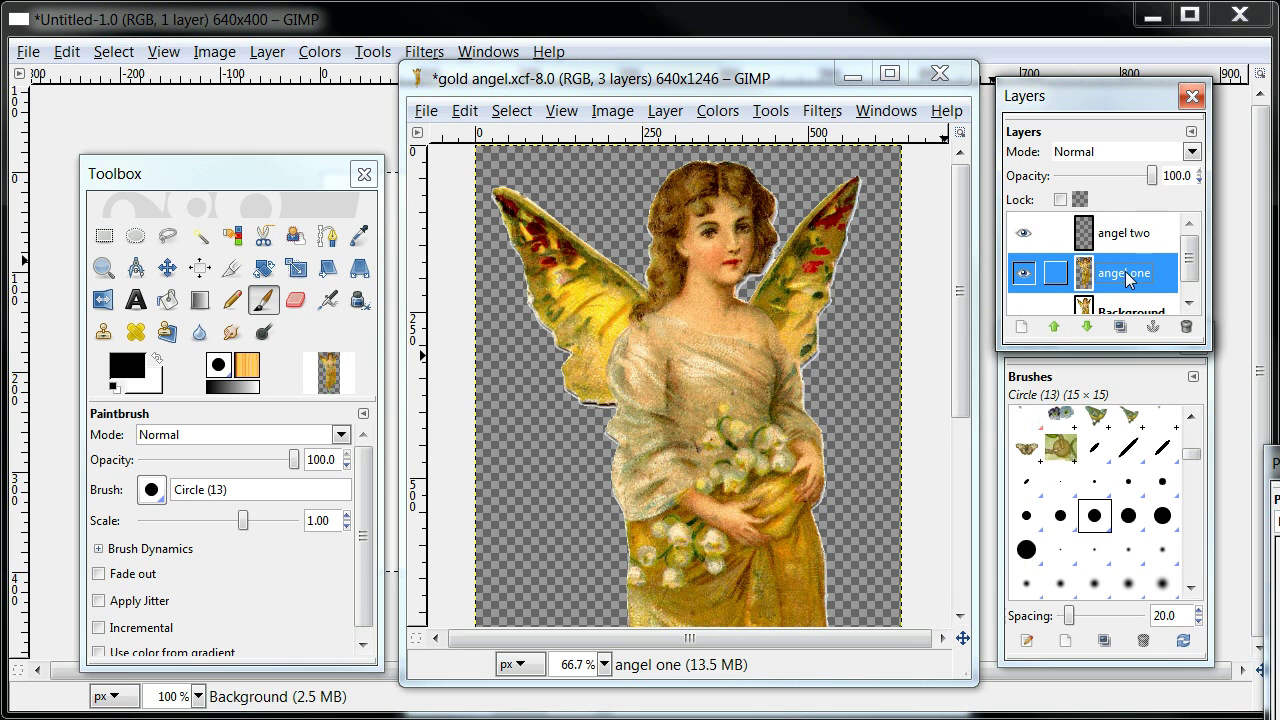
click(1140, 240)
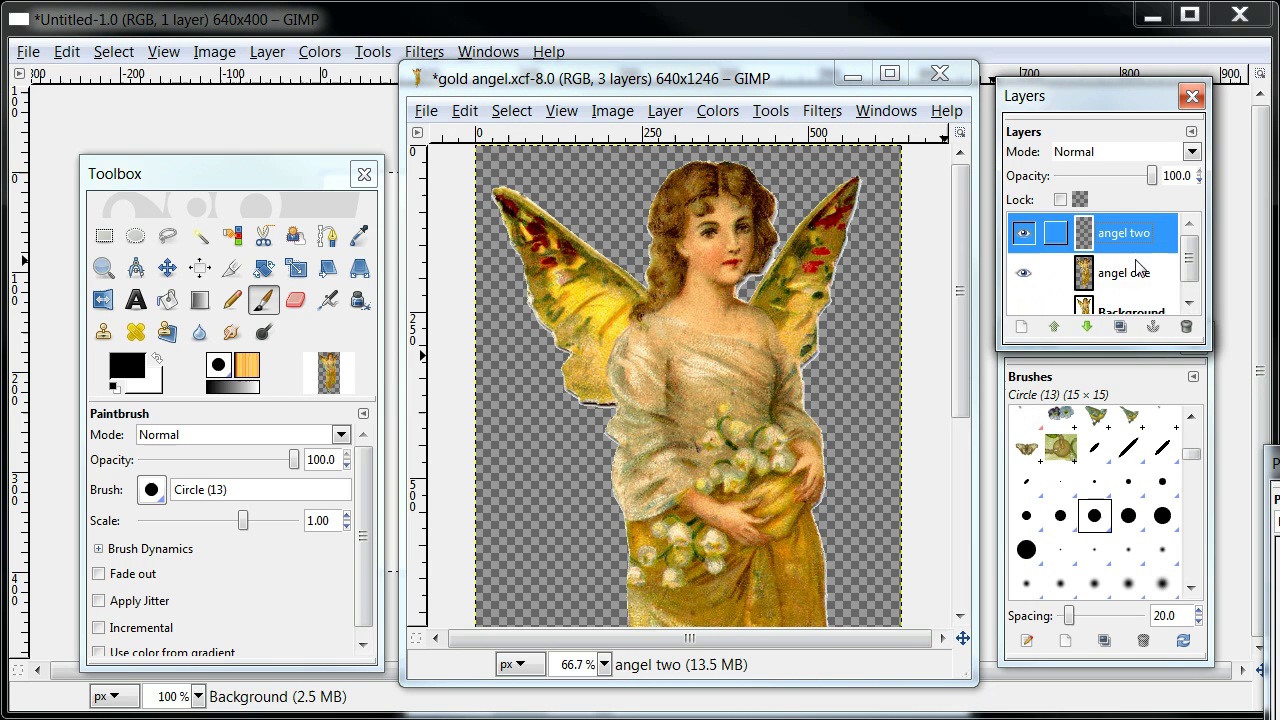
click(1140, 281)
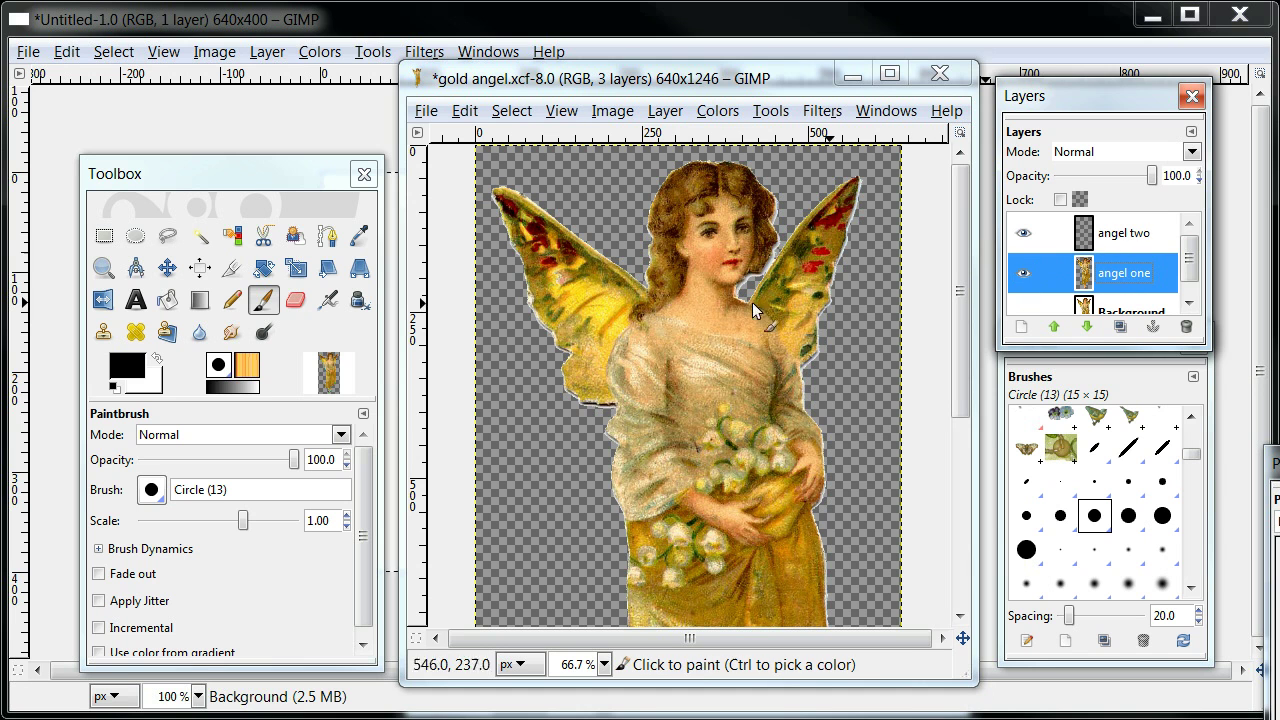
right_click(701, 302)
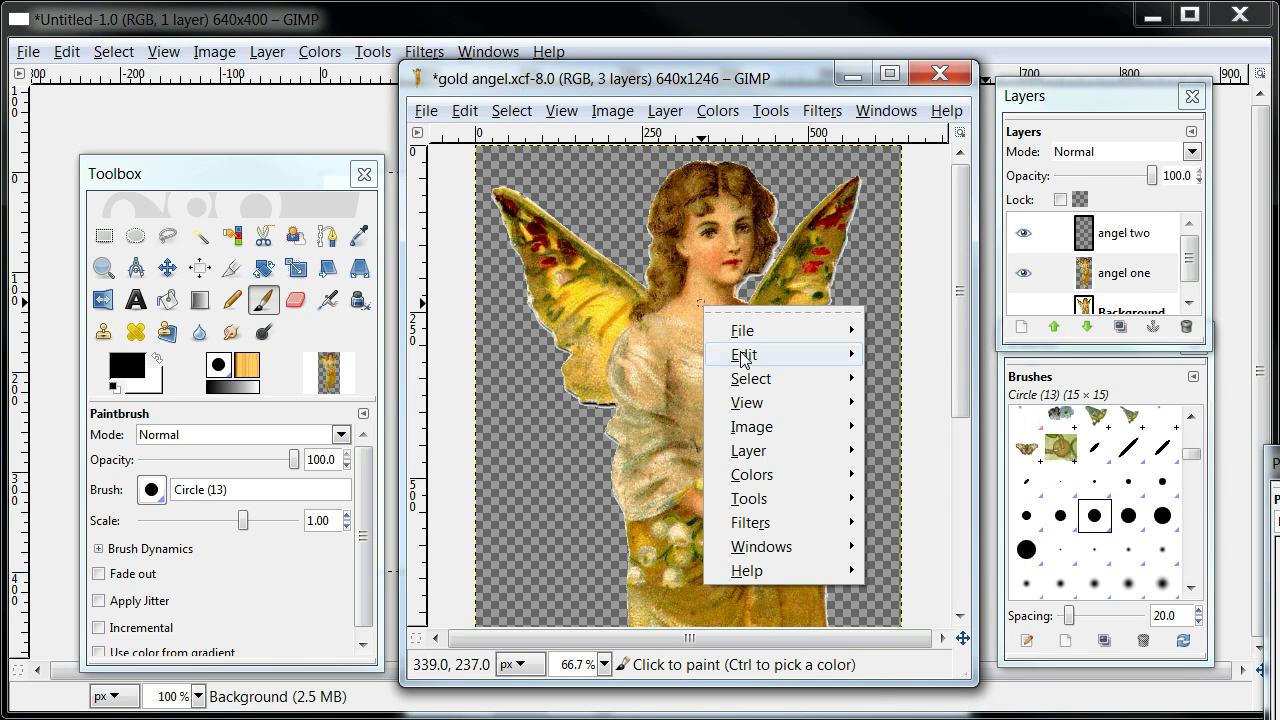
mouse_move(742, 358)
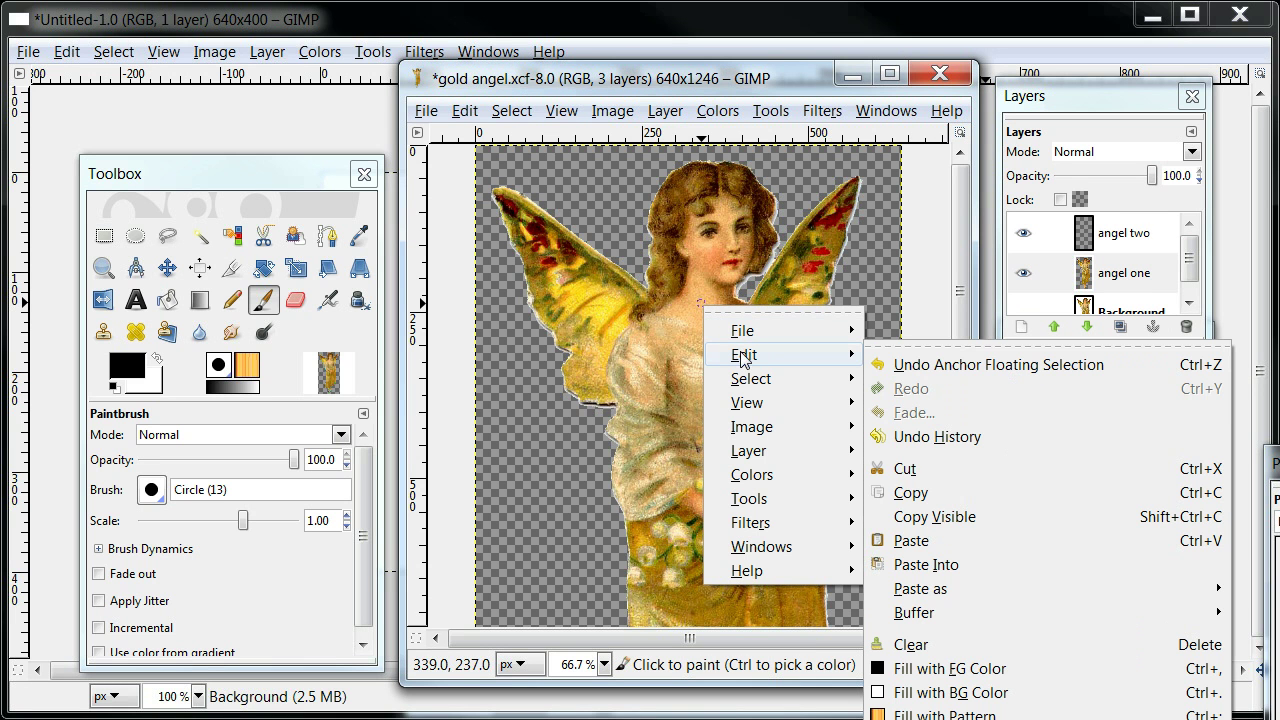
click(908, 493)
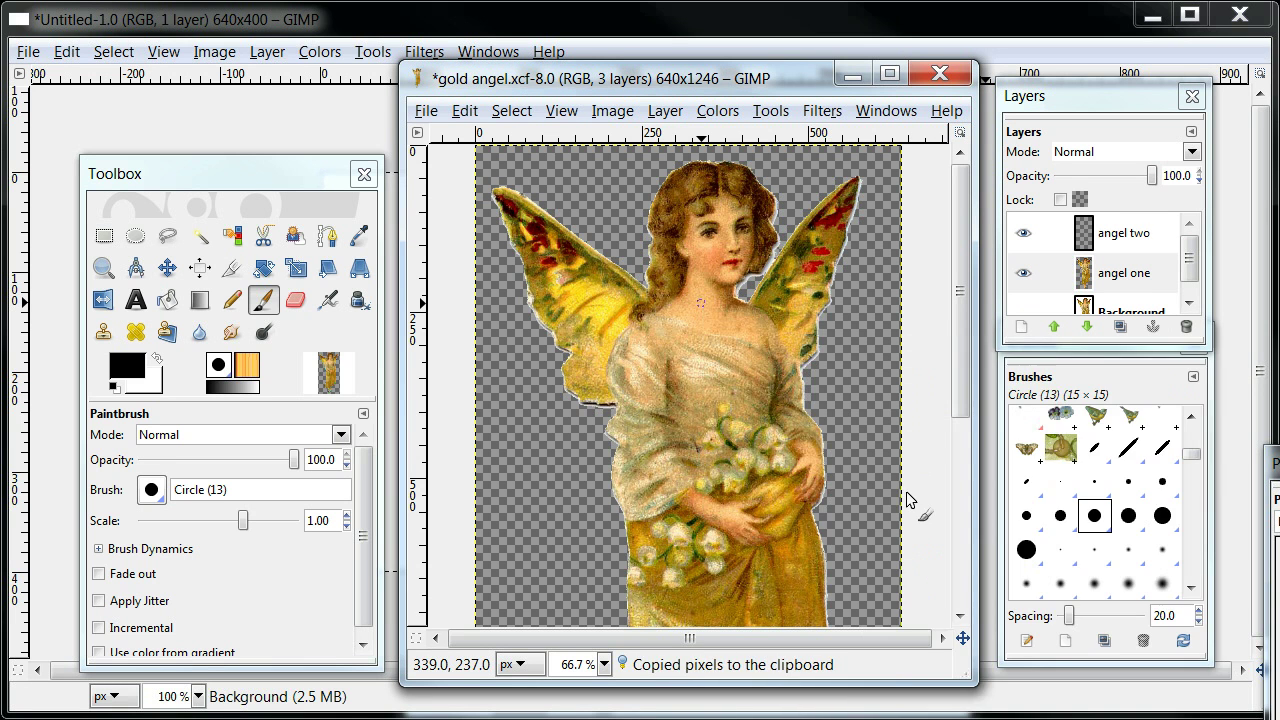
- Paste the angel as a floating layer above 'angel two' and hide 'angel one'
click(1125, 240)
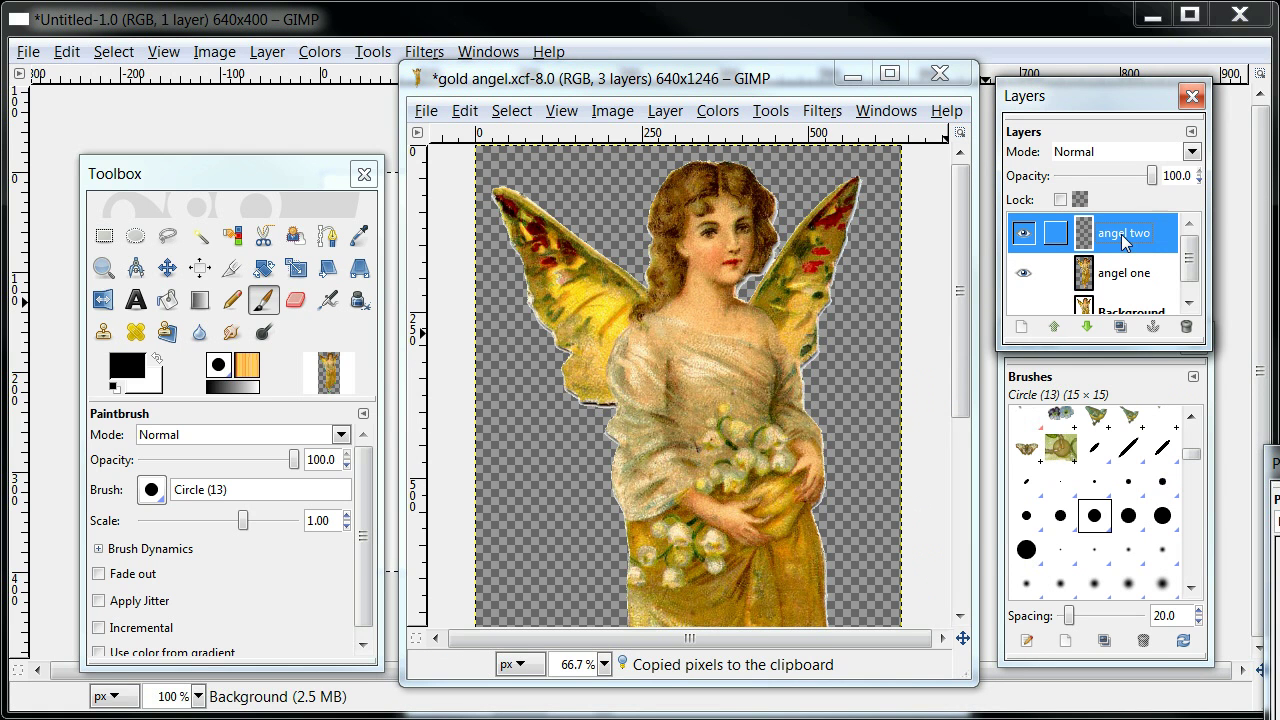
right_click(643, 280)
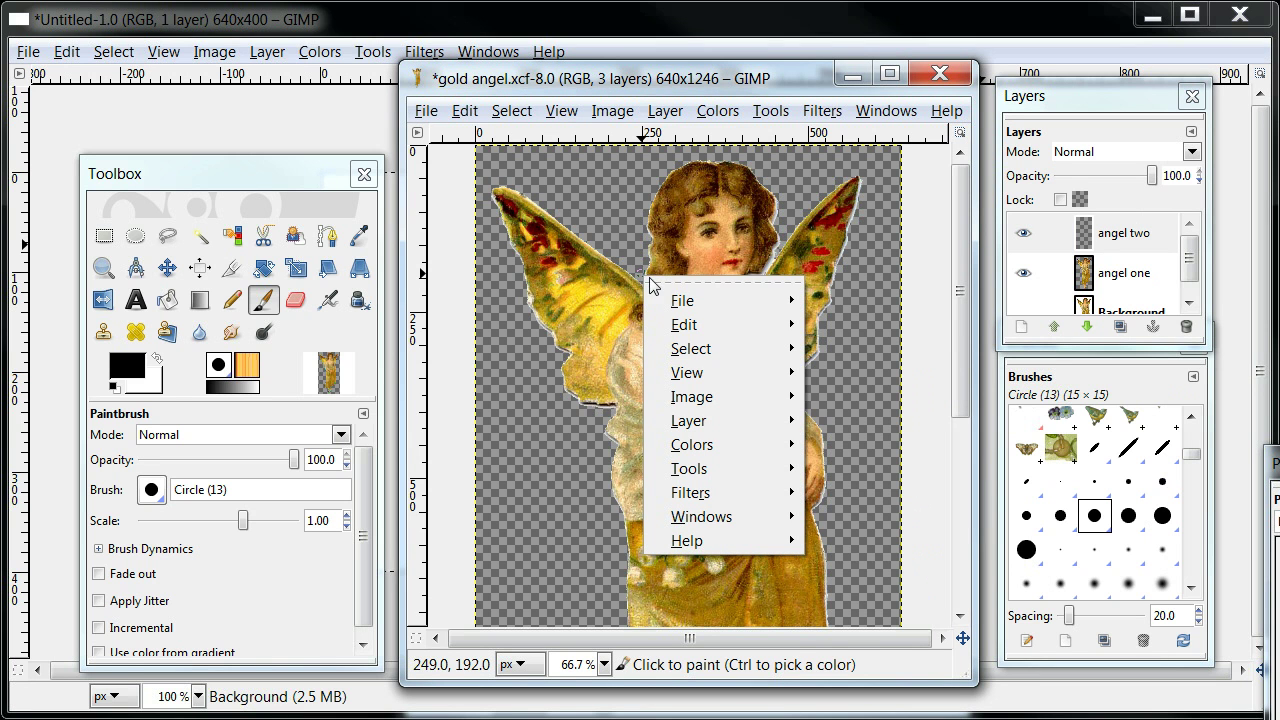
mouse_move(689, 324)
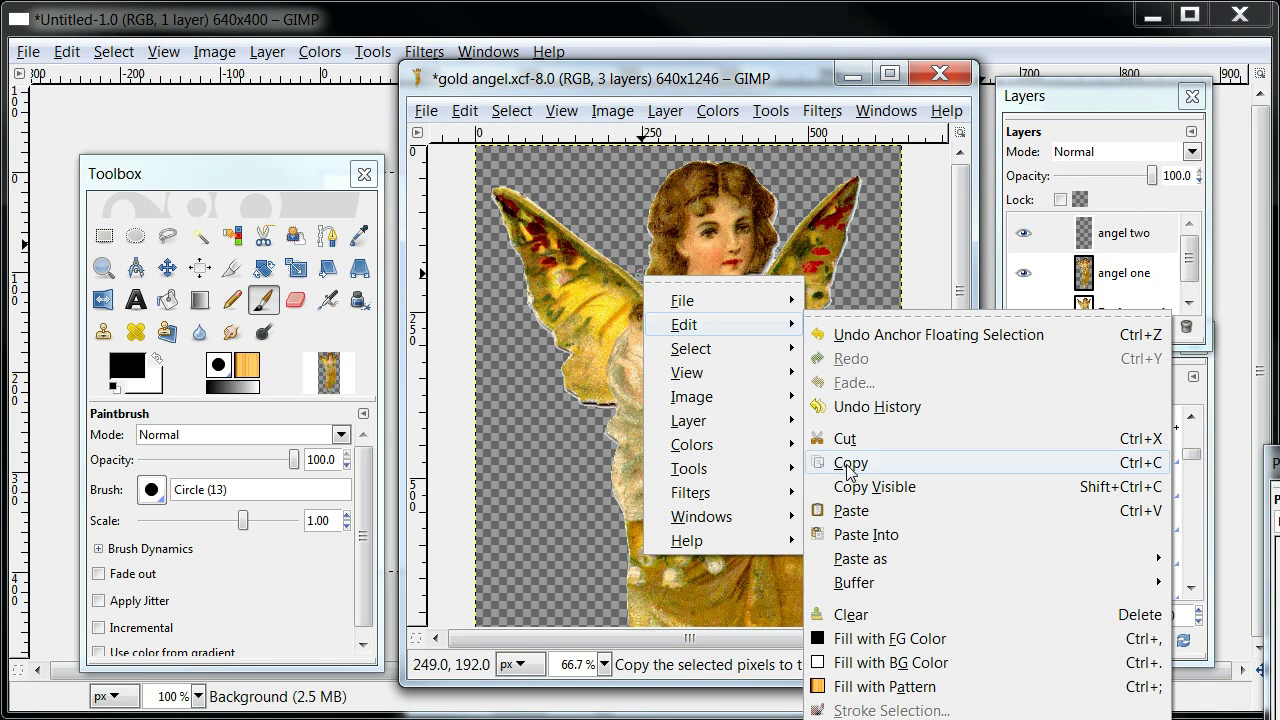
click(851, 510)
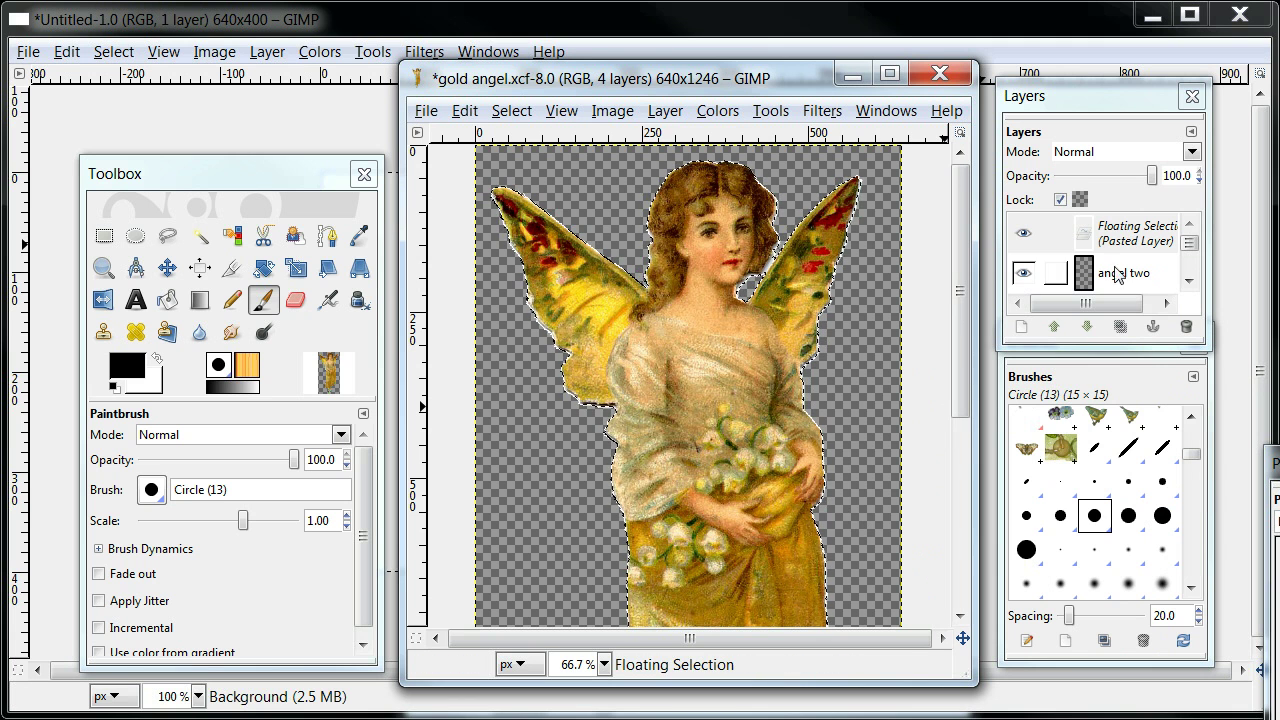
click(1137, 245)
drag(1190, 248, 1190, 262)
click(1024, 266)
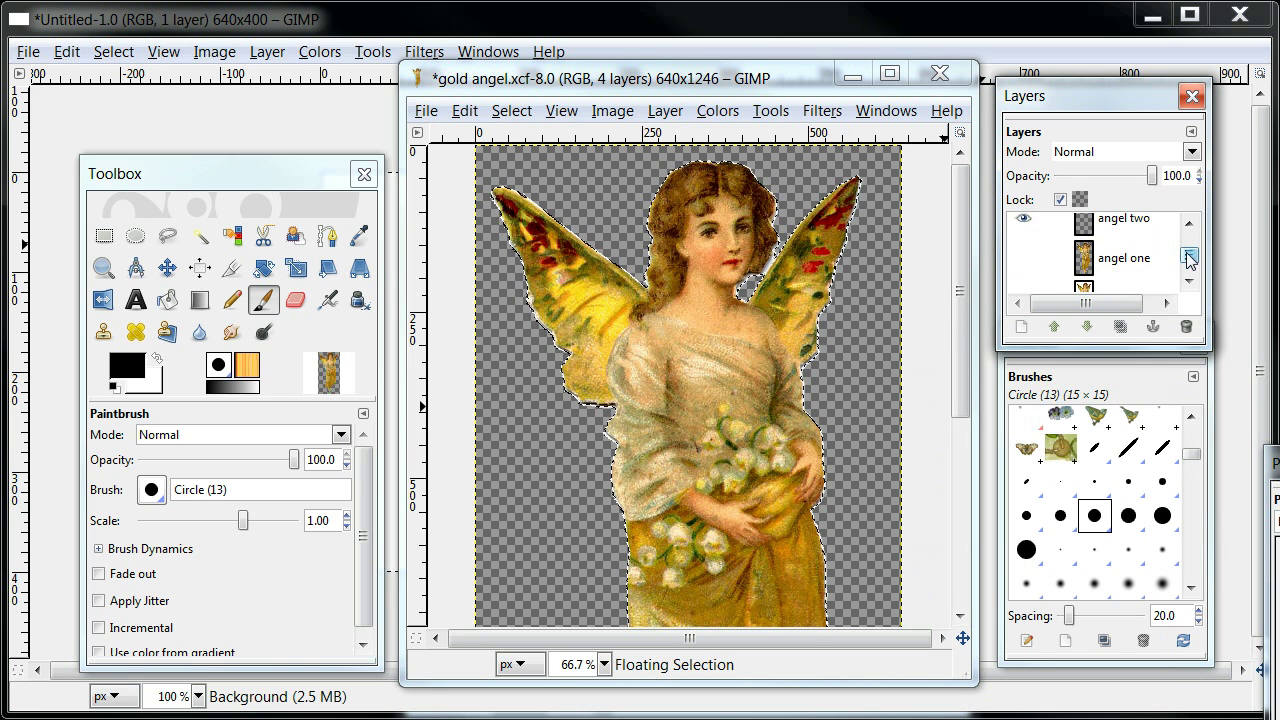
drag(1190, 258, 1191, 243)
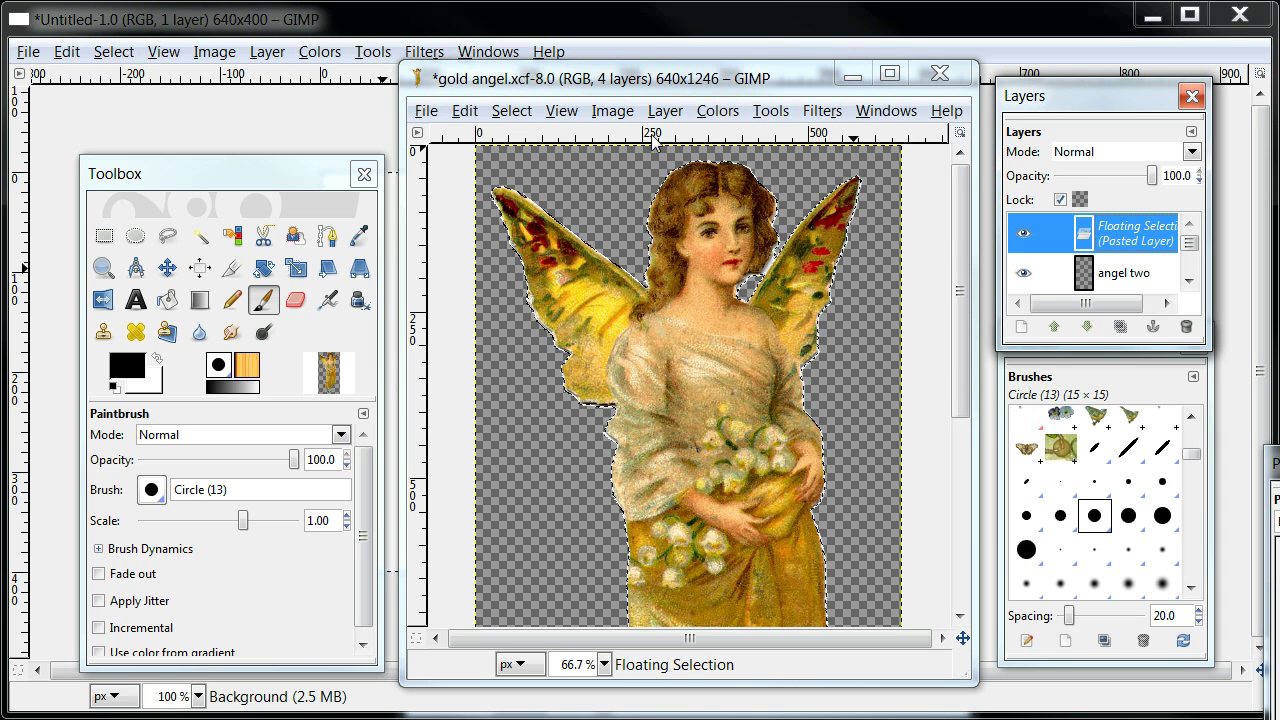
click(427, 111)
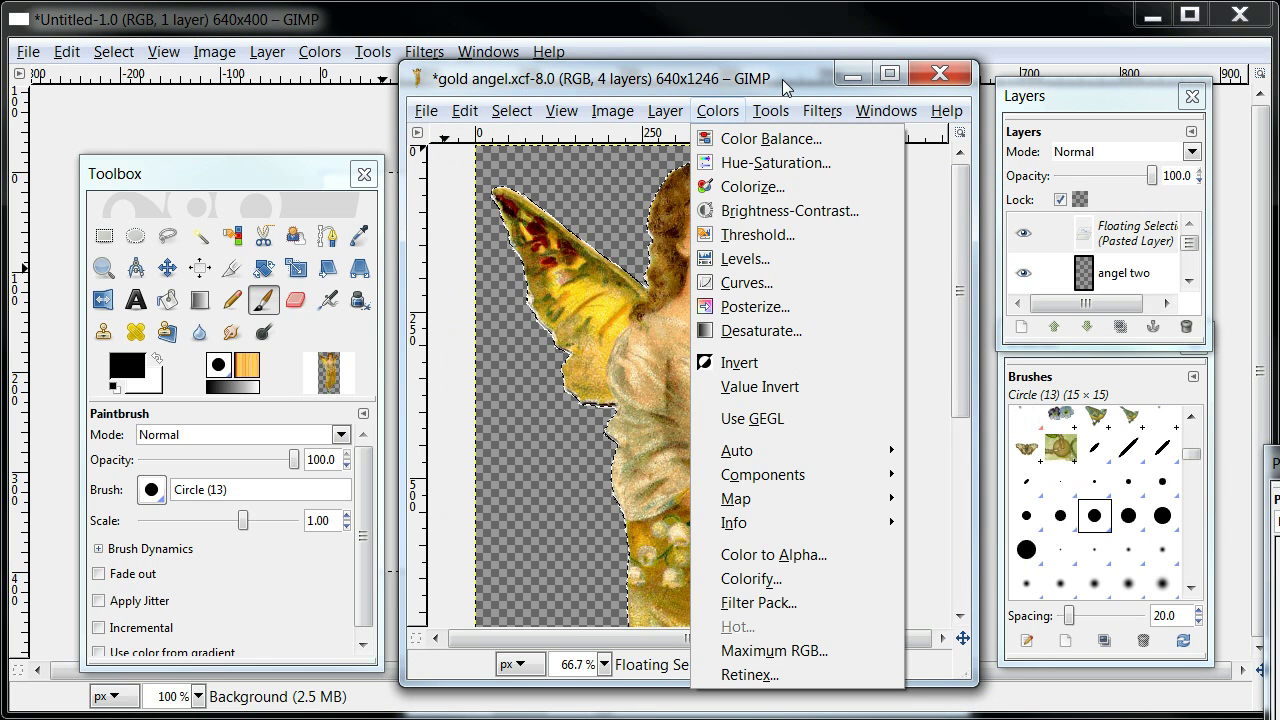
click(782, 79)
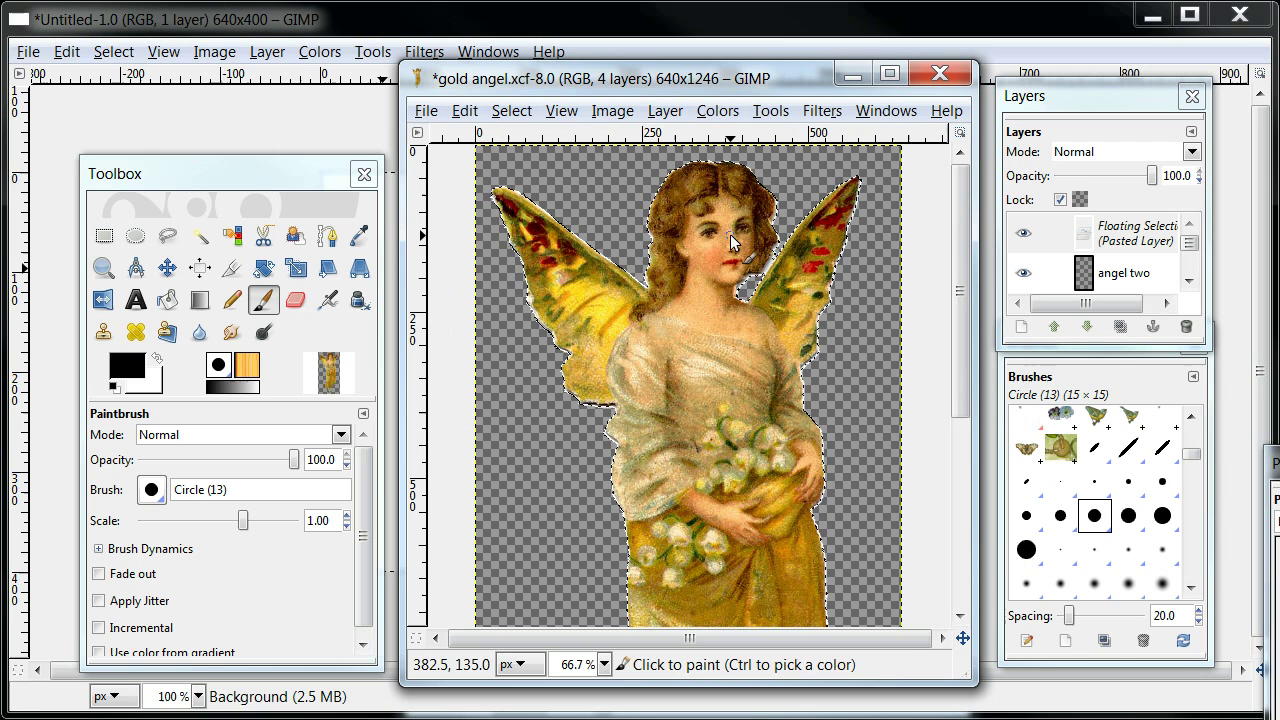
click(665, 111)
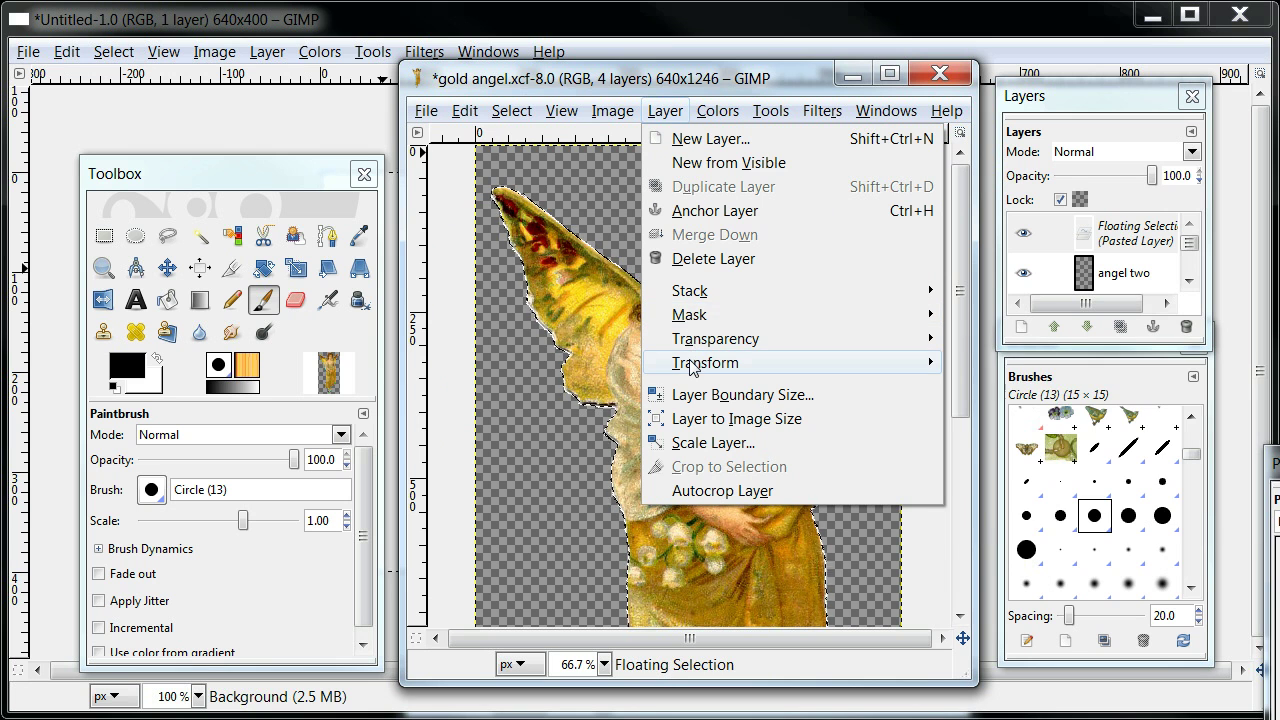
mouse_move(690, 366)
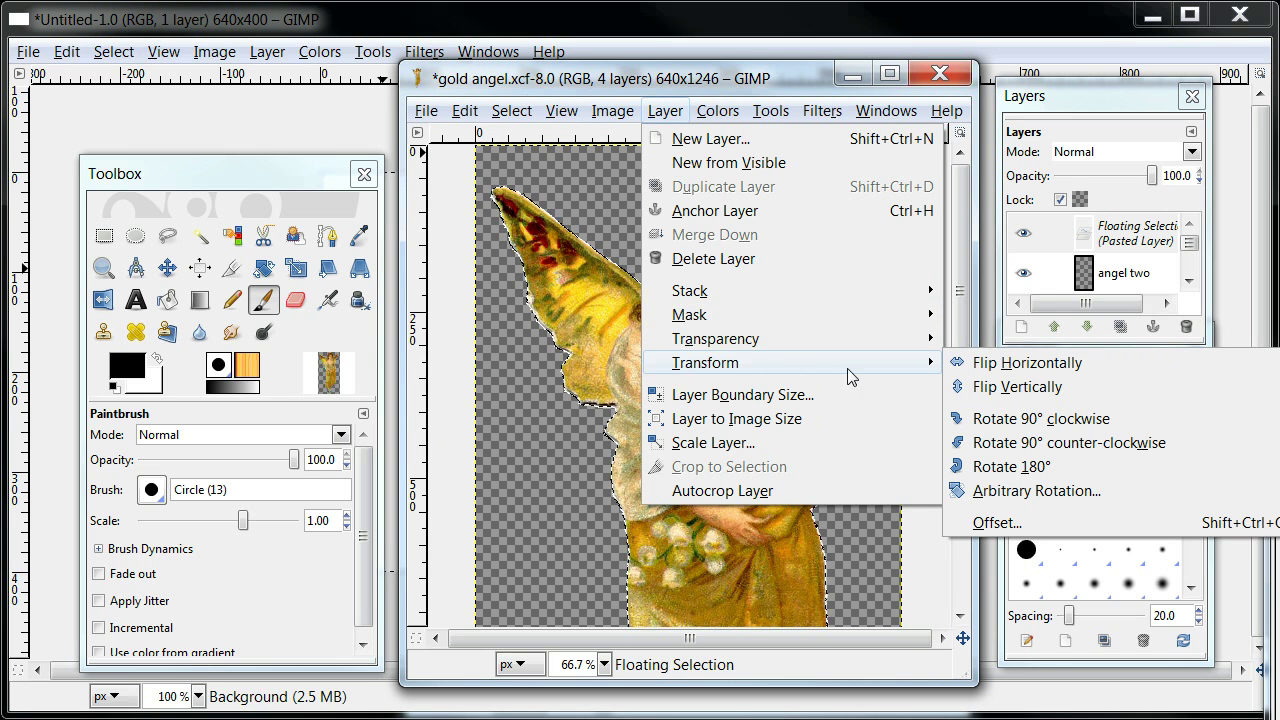
click(1027, 363)
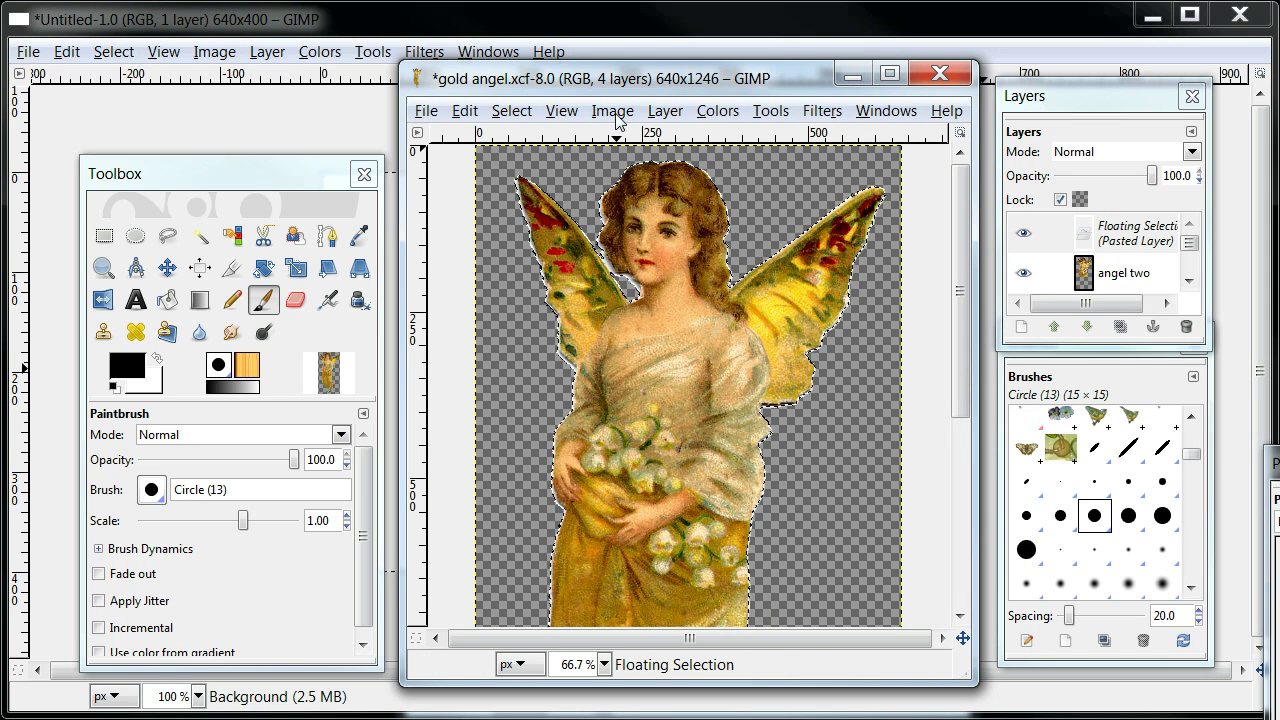
click(466, 111)
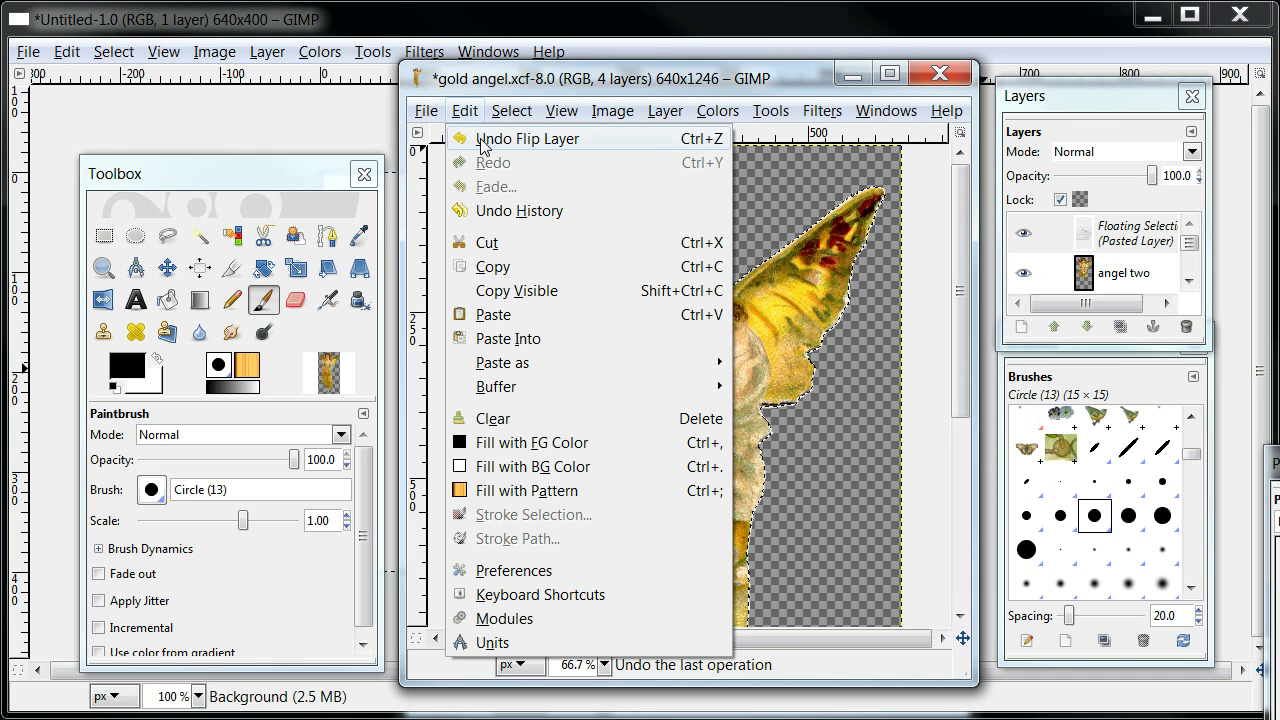
click(481, 140)
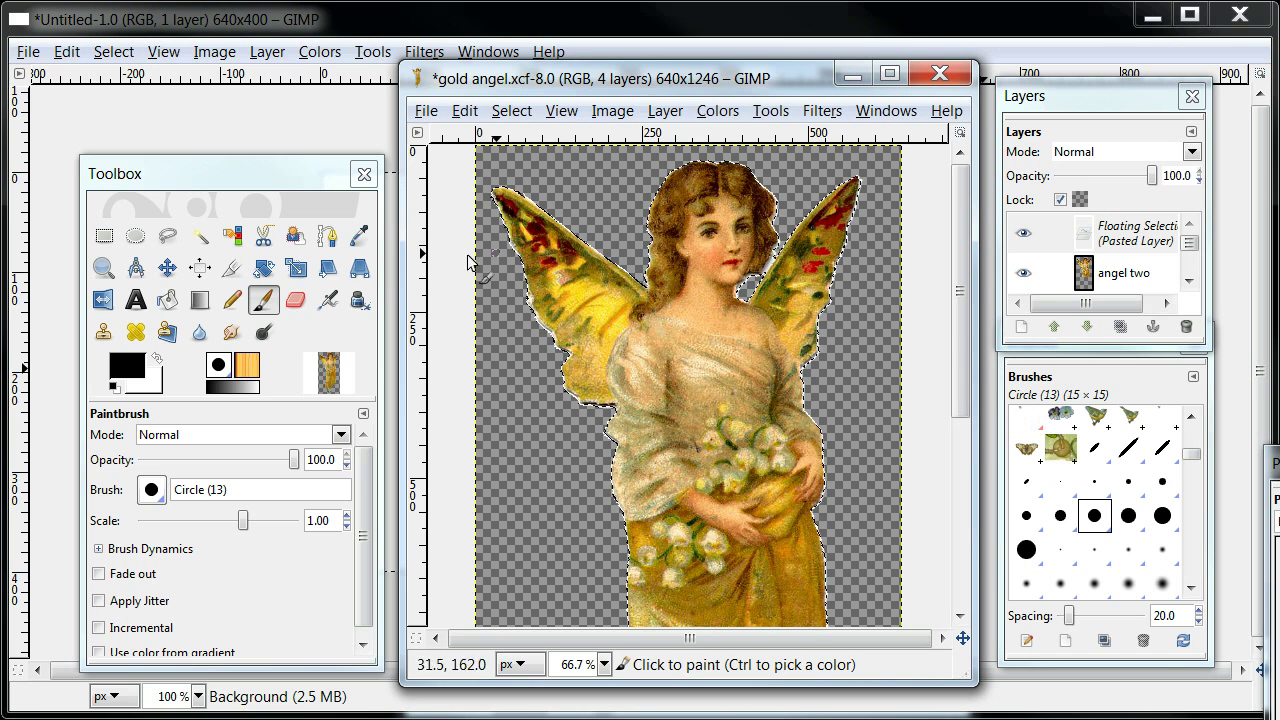
click(168, 270)
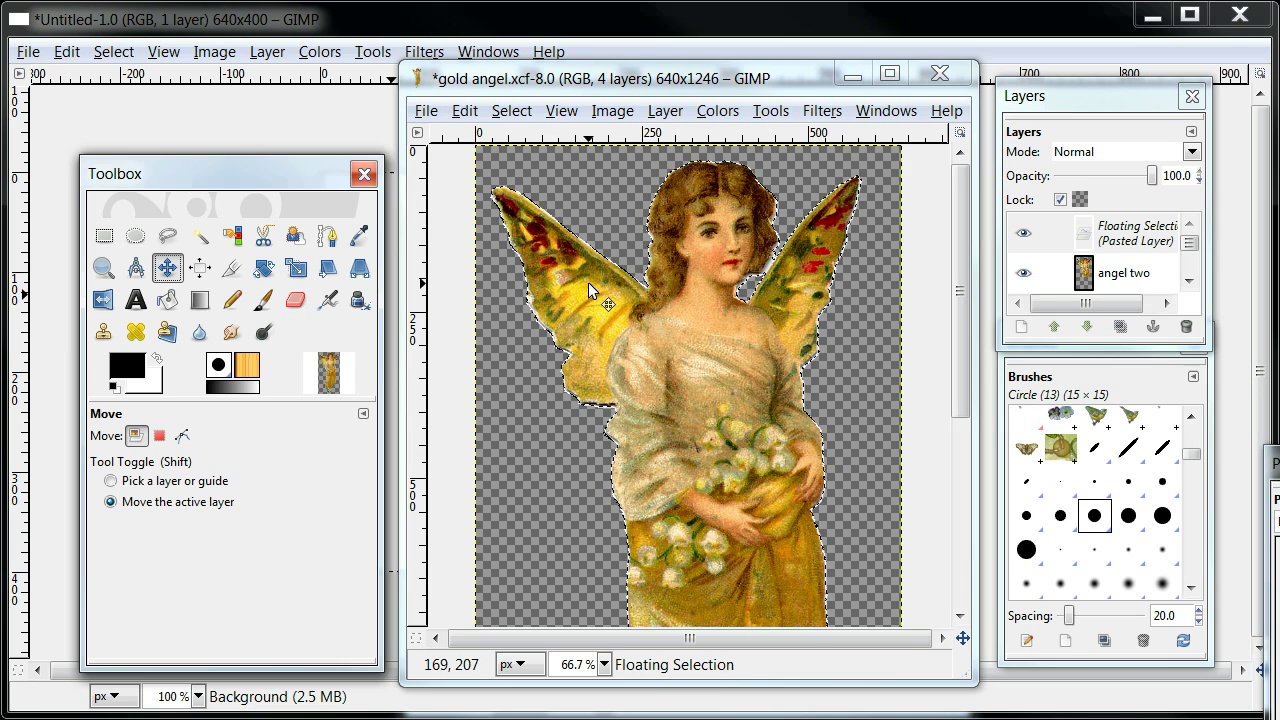
drag(588, 282, 692, 292)
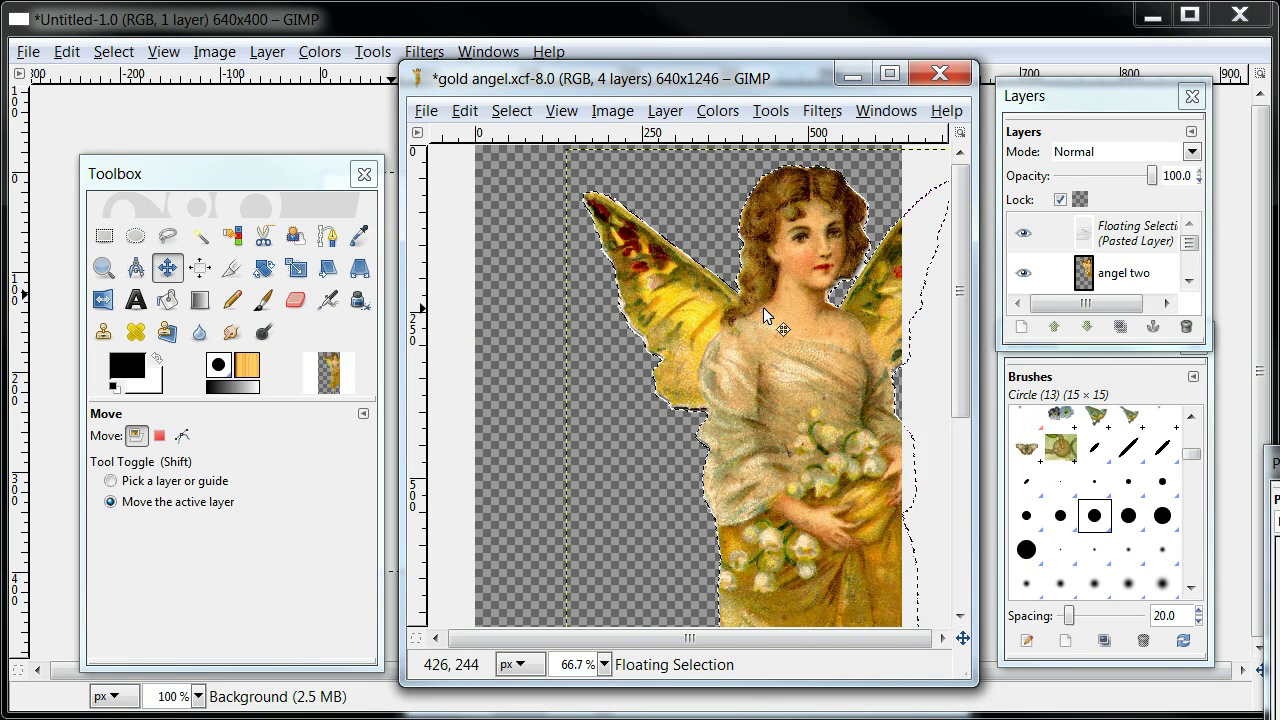
drag(770, 307, 573, 478)
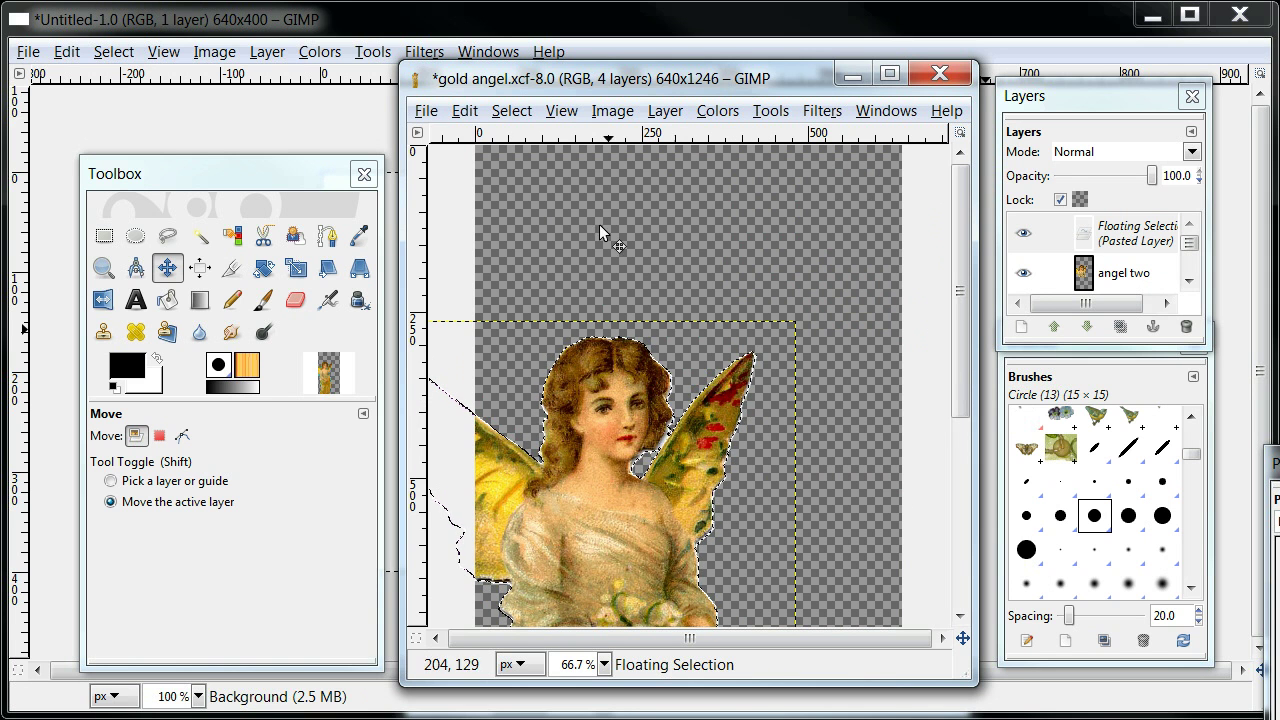
click(468, 112)
click(489, 139)
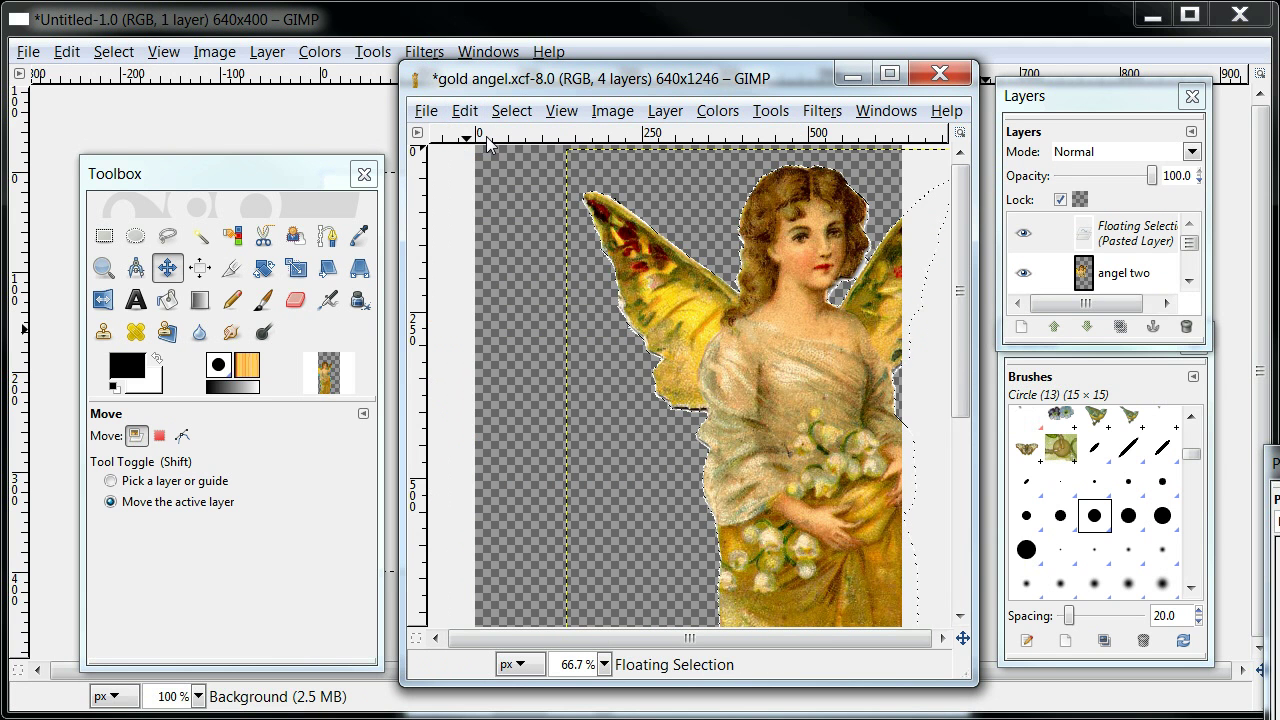
click(467, 112)
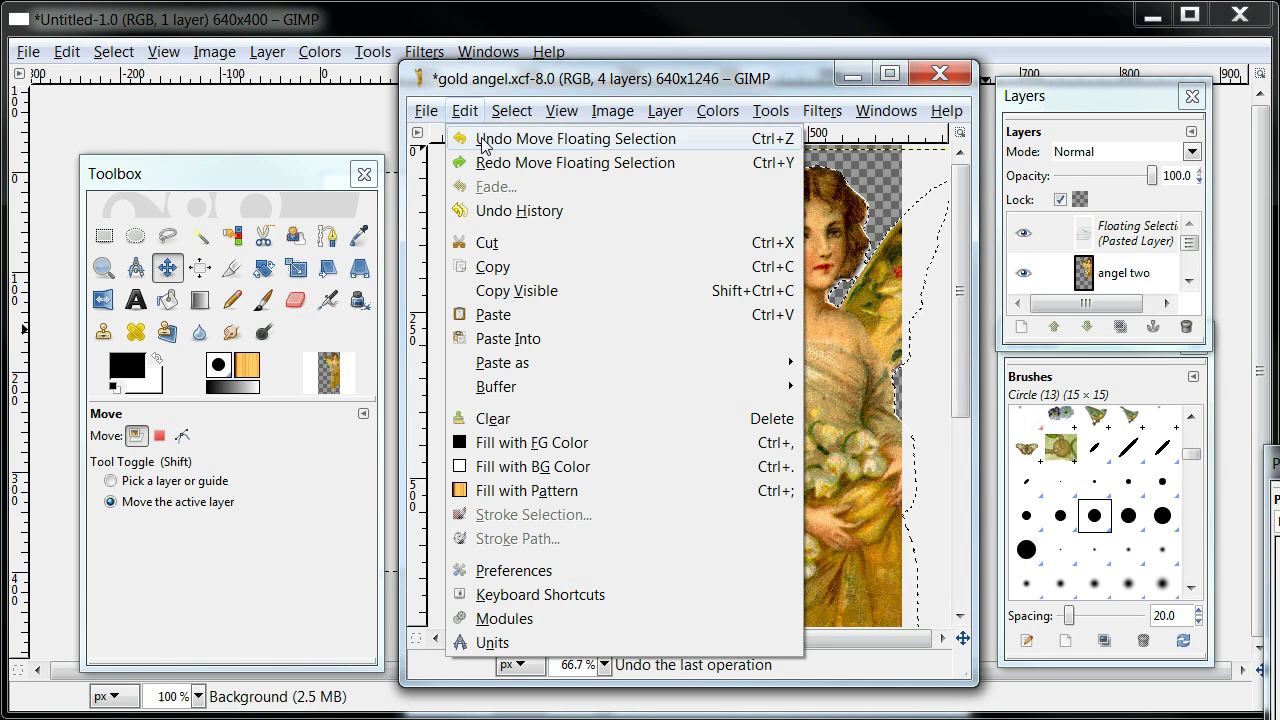
click(489, 163)
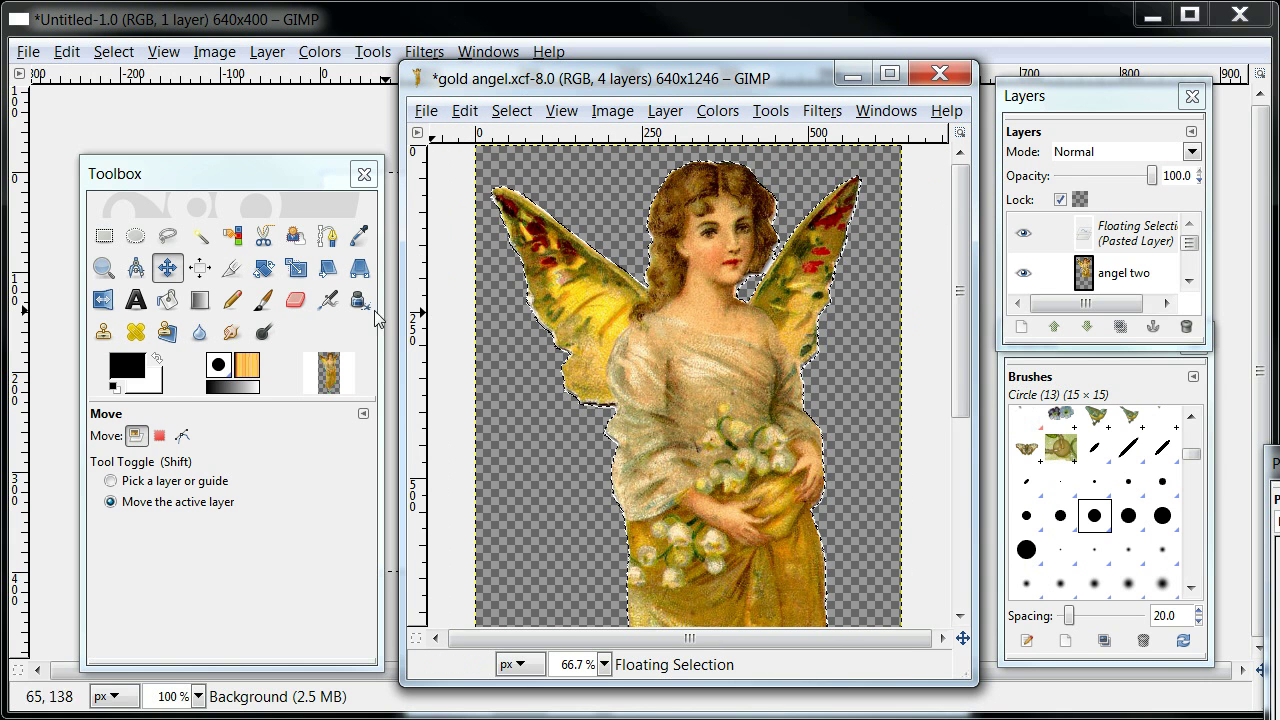
click(266, 272)
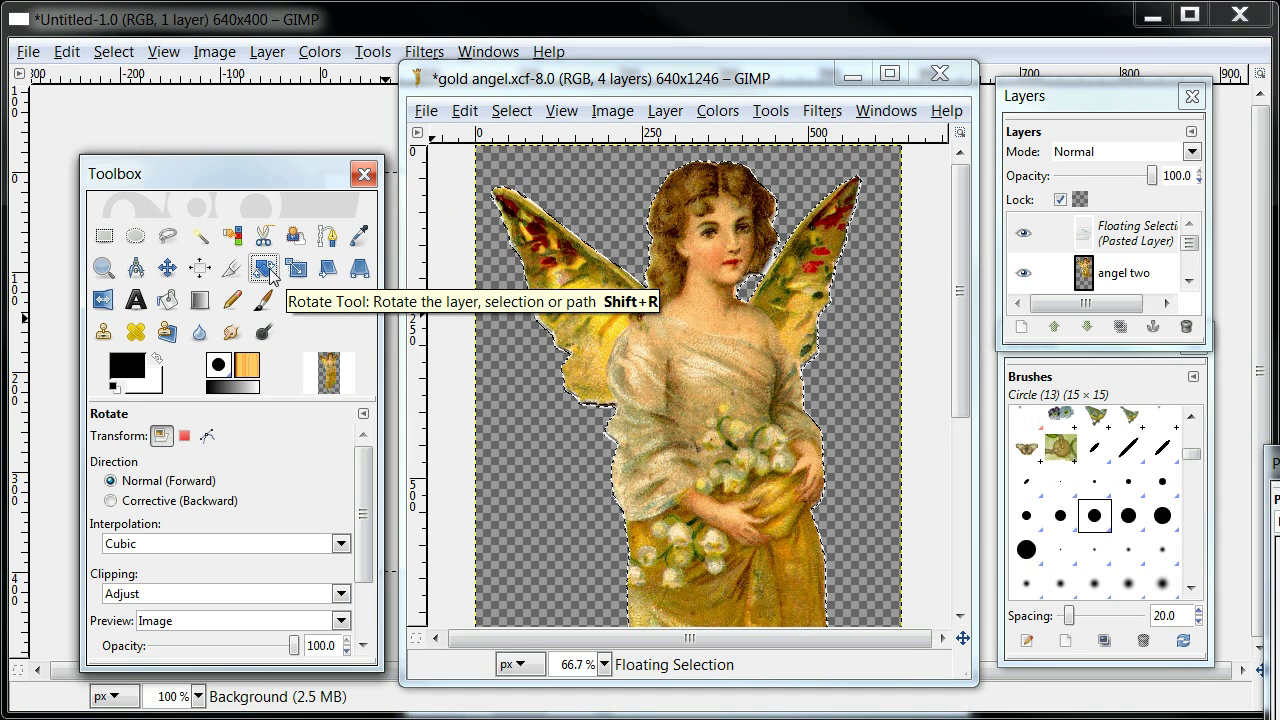
click(660, 275)
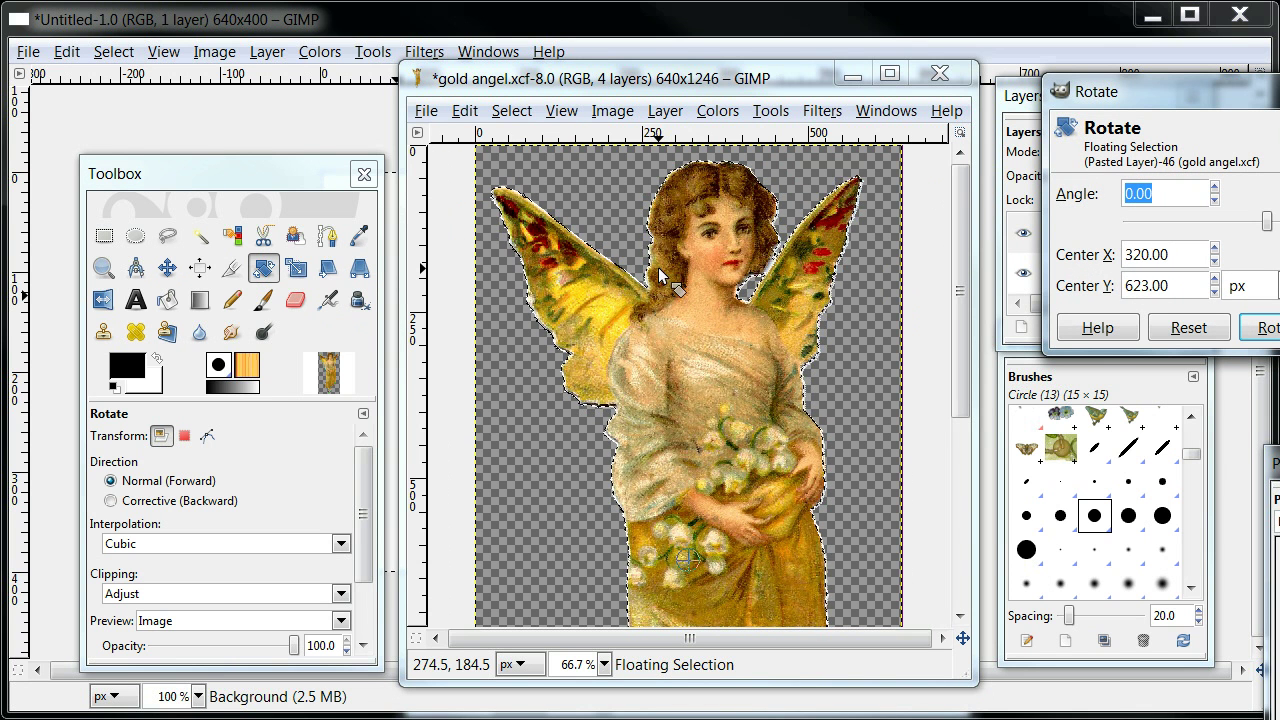
drag(1145, 104, 178, 273)
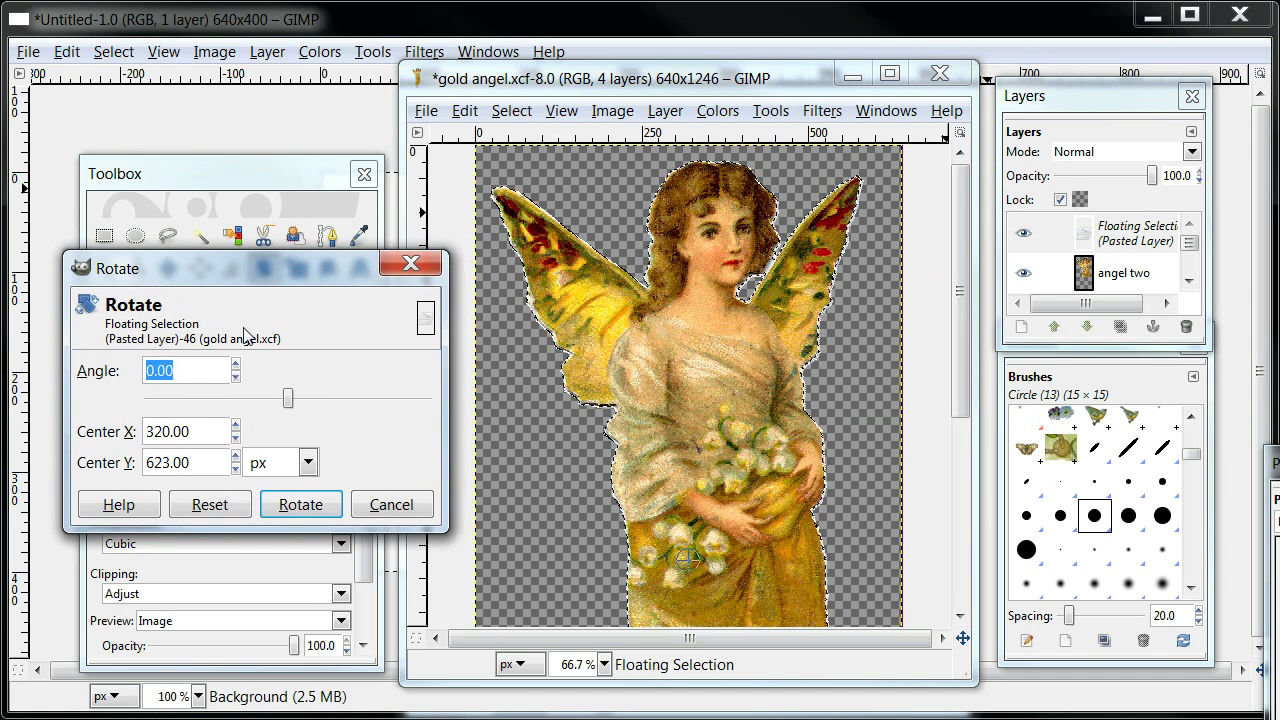
click(288, 400)
mouse_move(288, 402)
mouse_down()
mouse_move(259, 402)
mouse_move(313, 402)
mouse_up()
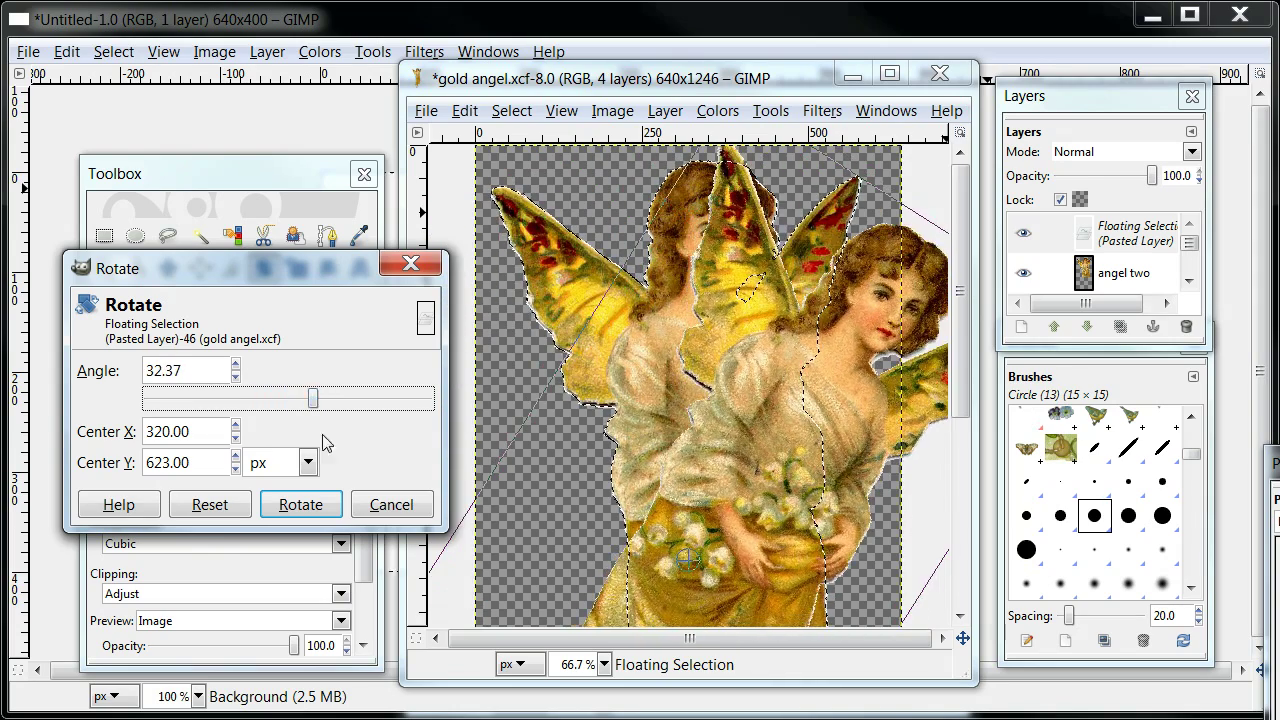
click(309, 507)
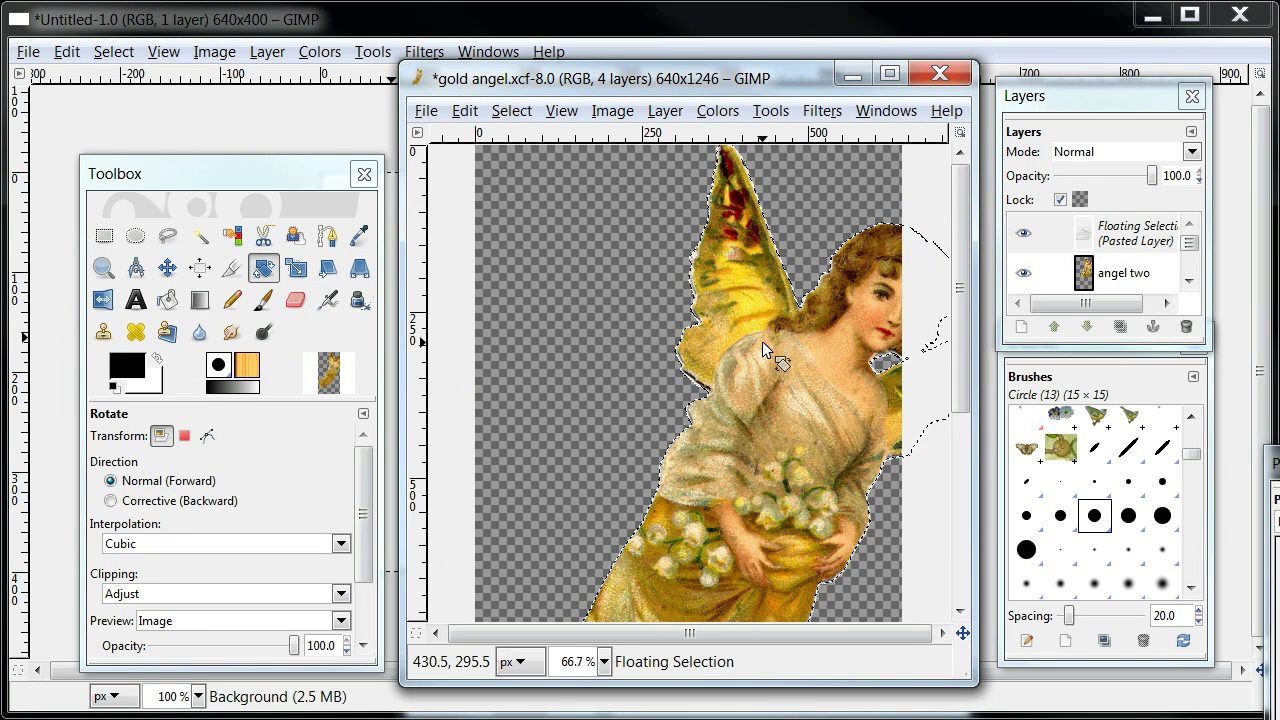
click(463, 112)
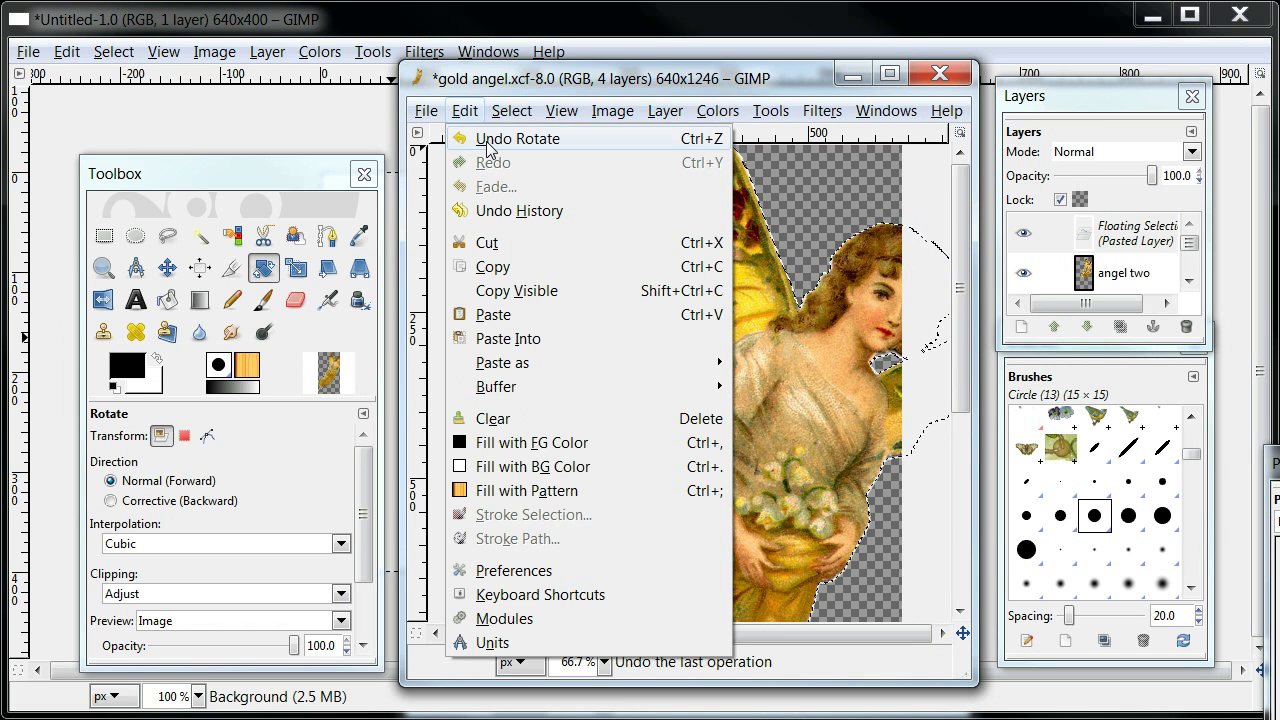
click(488, 141)
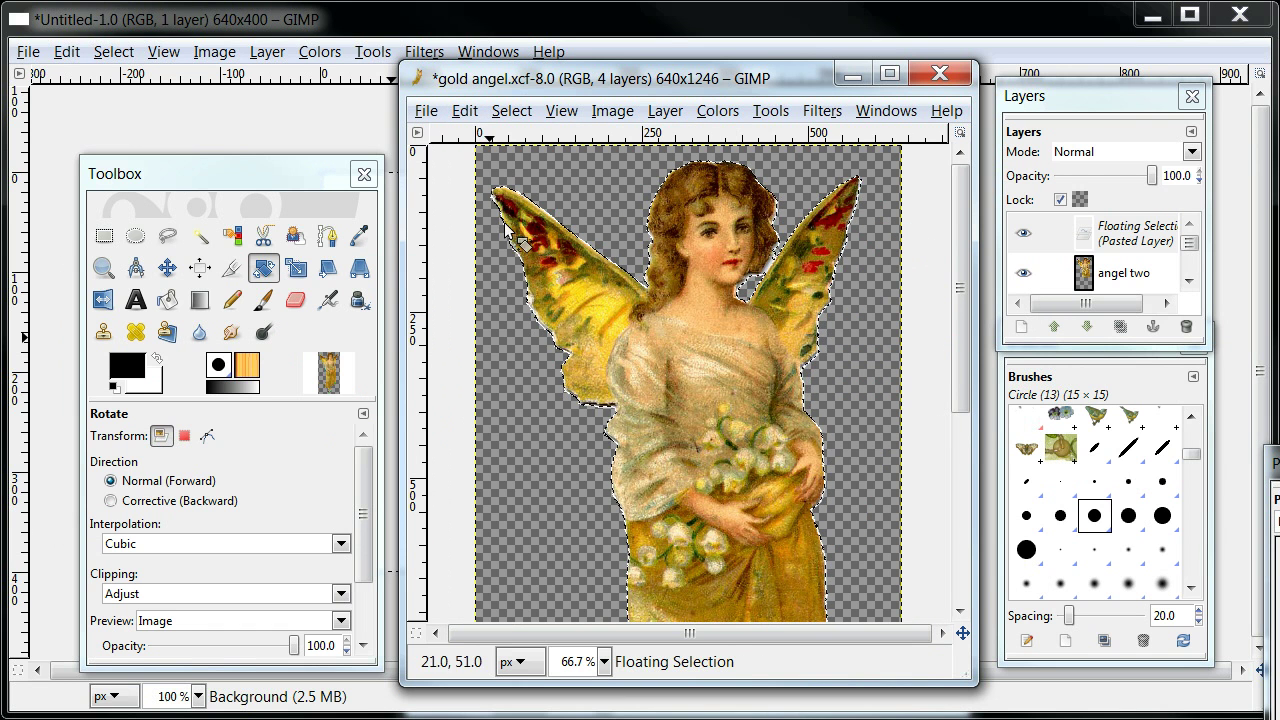
- Open Scale Layer for the floating angel and switch its units to percent
click(297, 269)
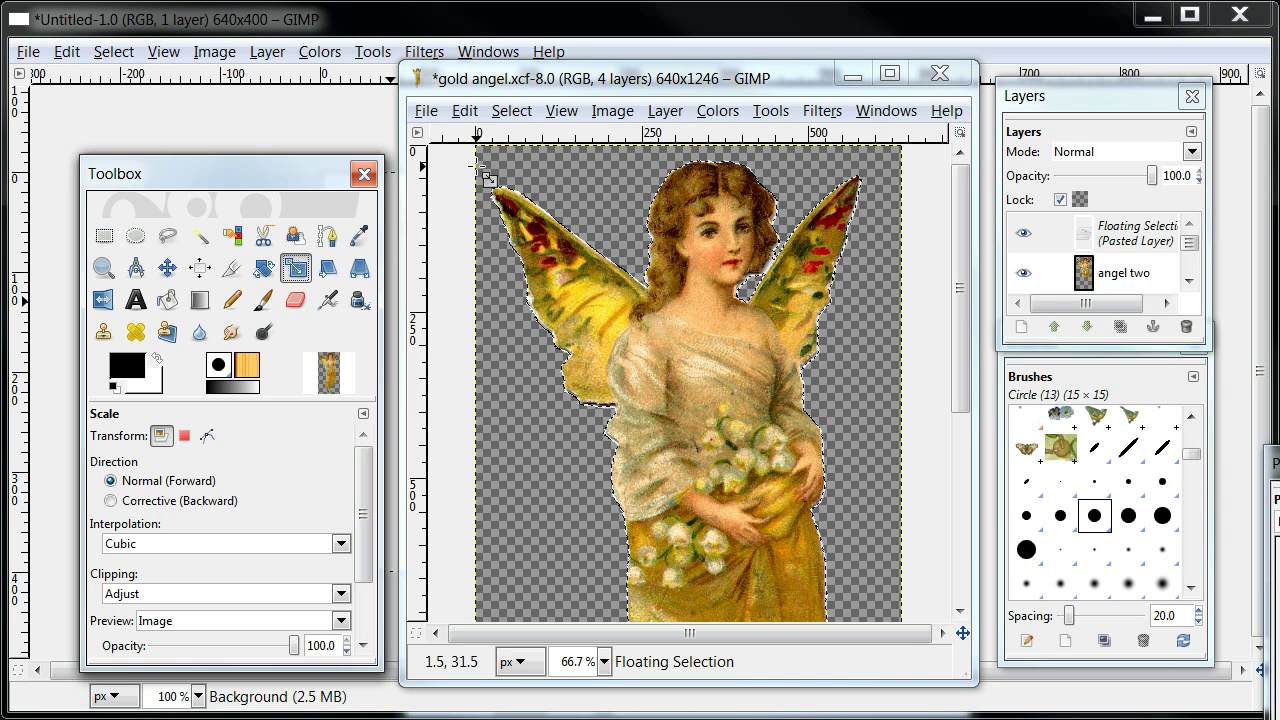
click(540, 185)
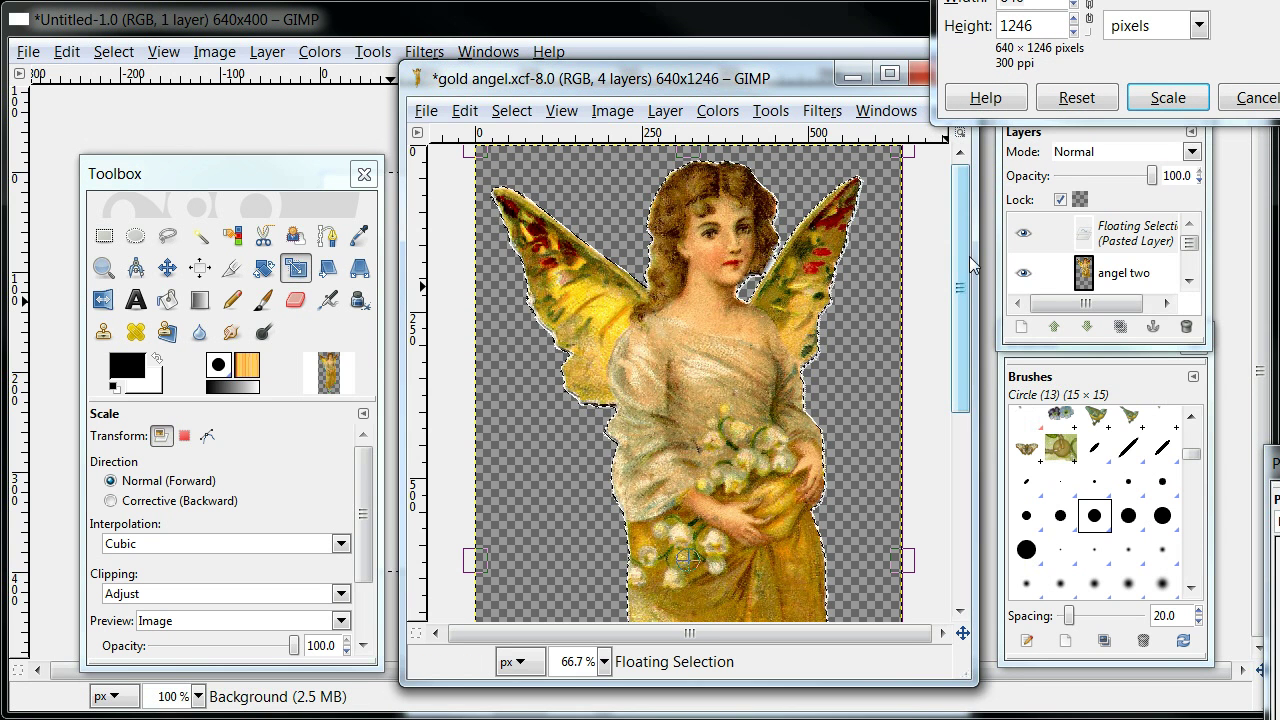
drag(961, 237, 961, 322)
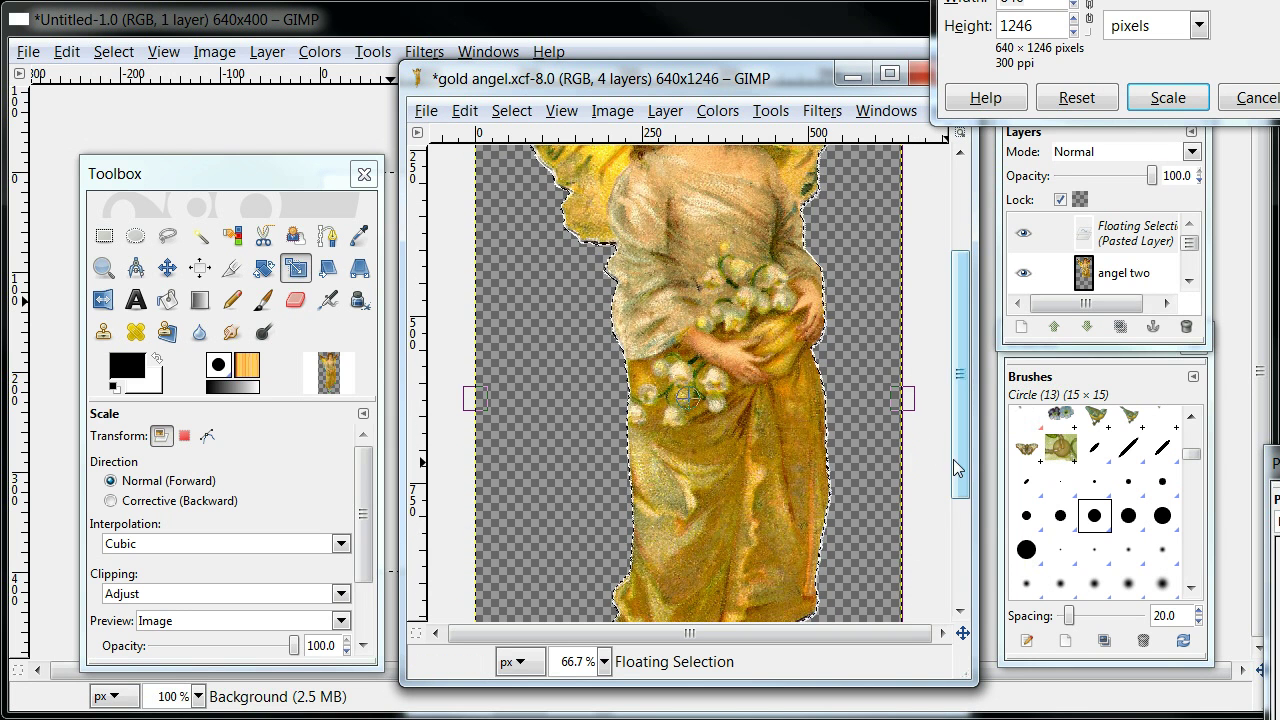
scroll(961, 463, up, 5)
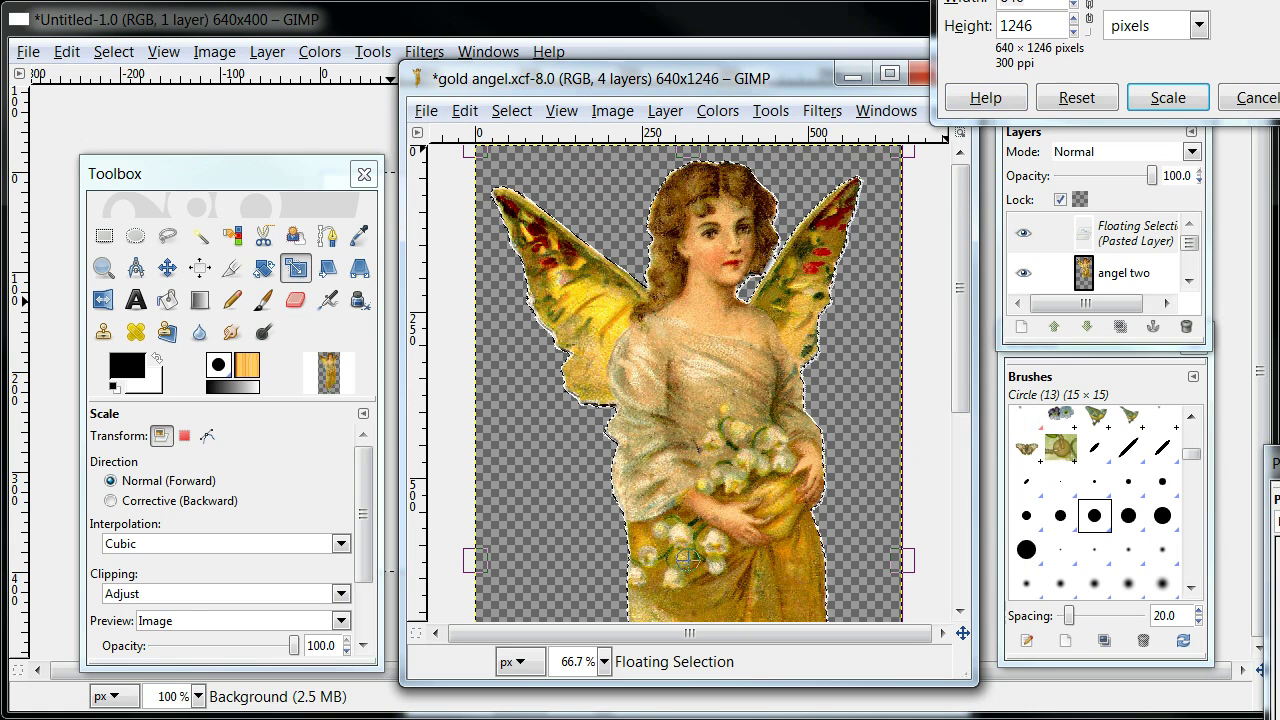
drag(1000, 20, 238, 261)
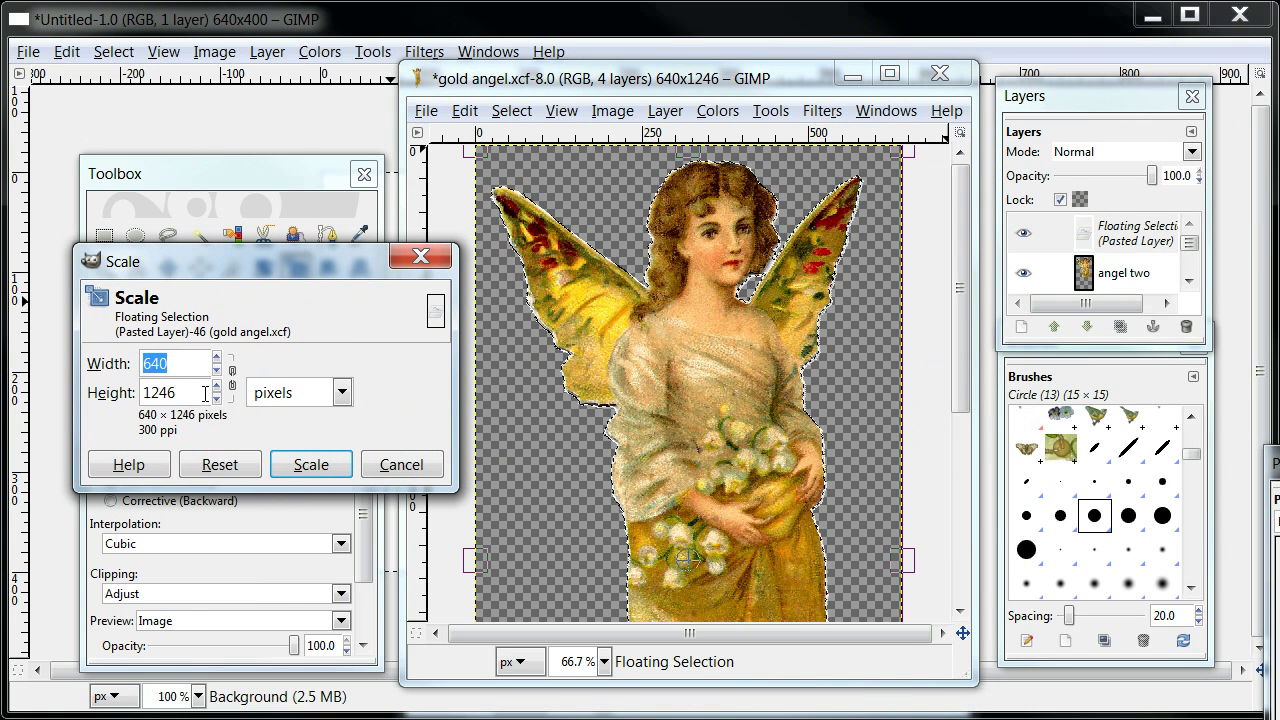
click(342, 394)
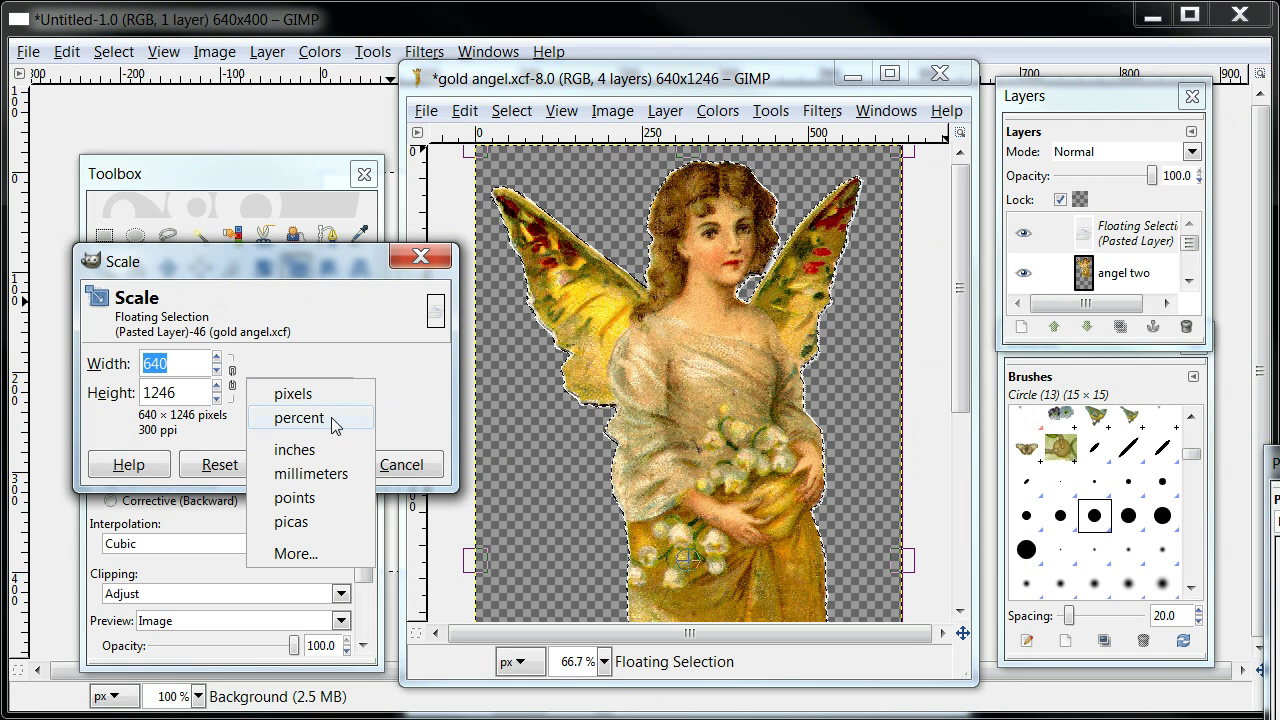
click(314, 458)
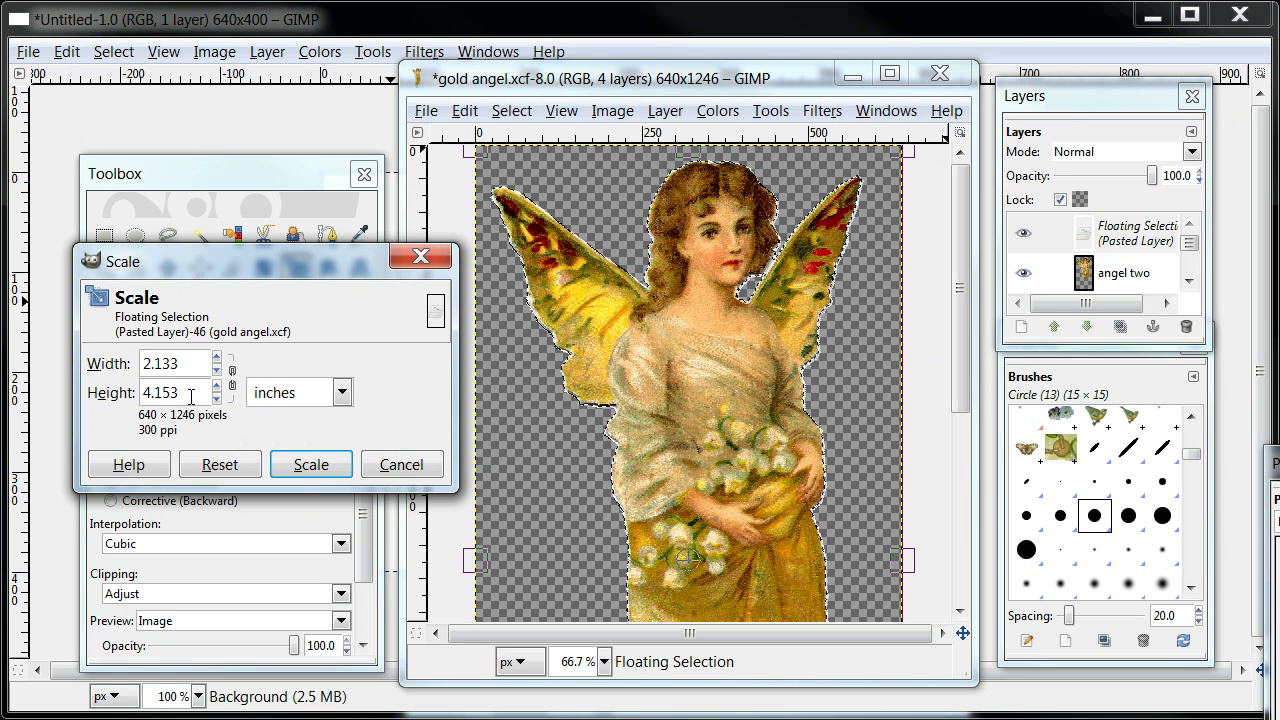
click(341, 394)
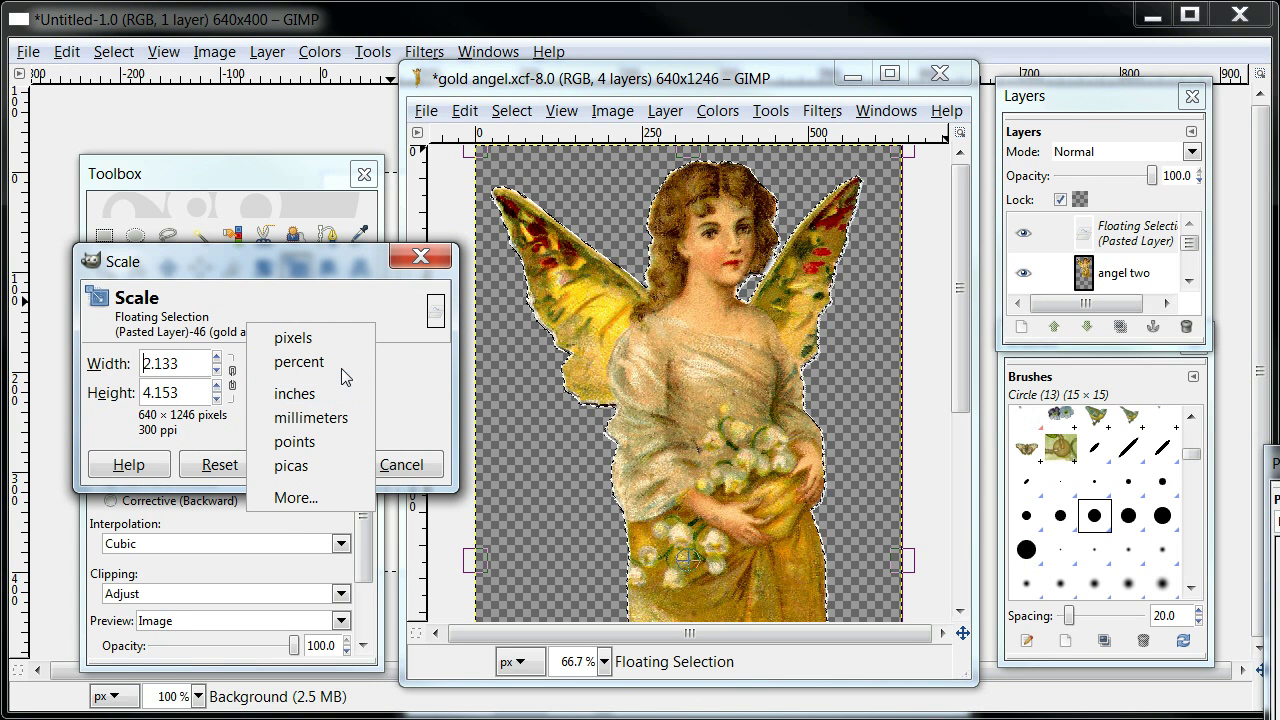
click(338, 362)
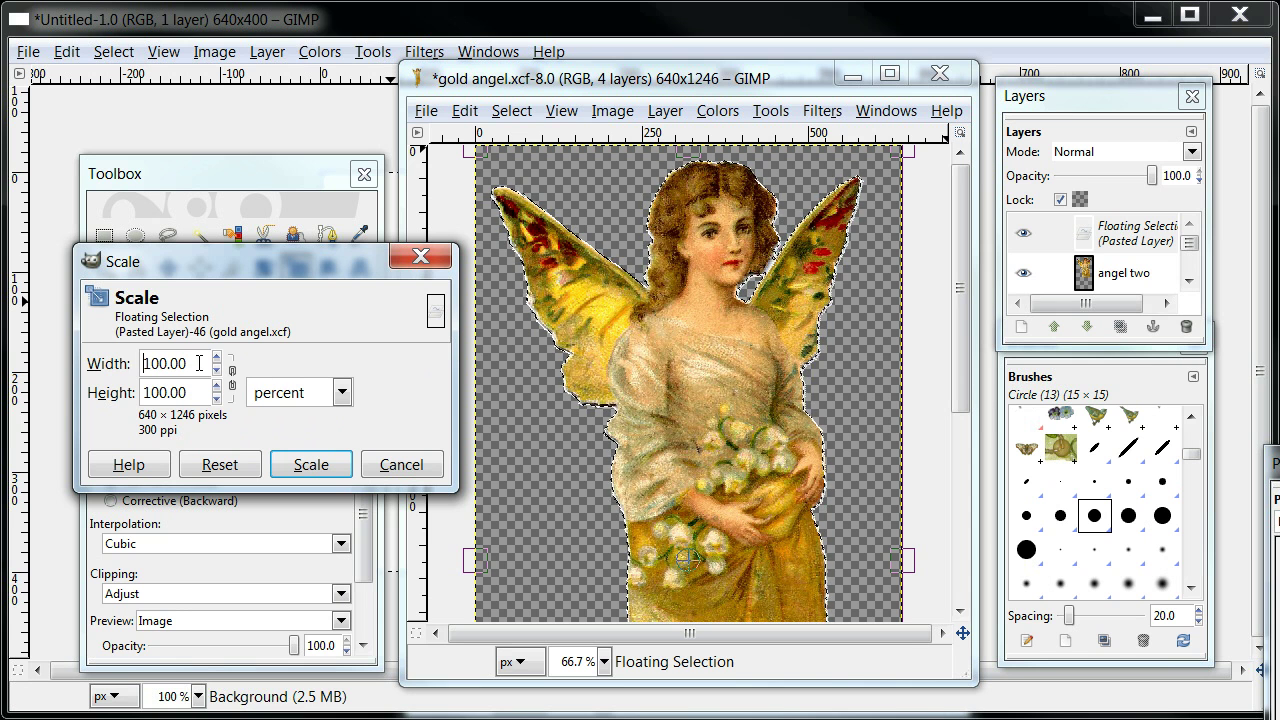
- Set width and height to 50 percent and scale the layer
drag(186, 363, 138, 363)
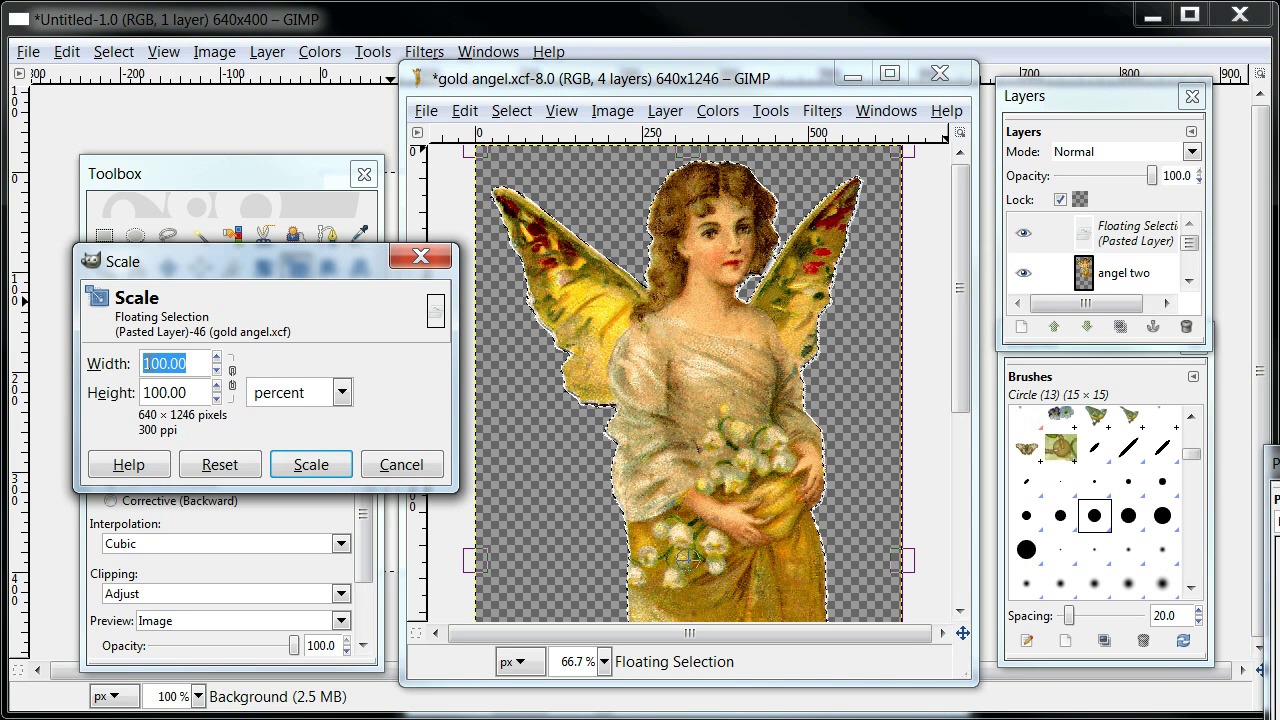
text(50)
drag(188, 395, 135, 398)
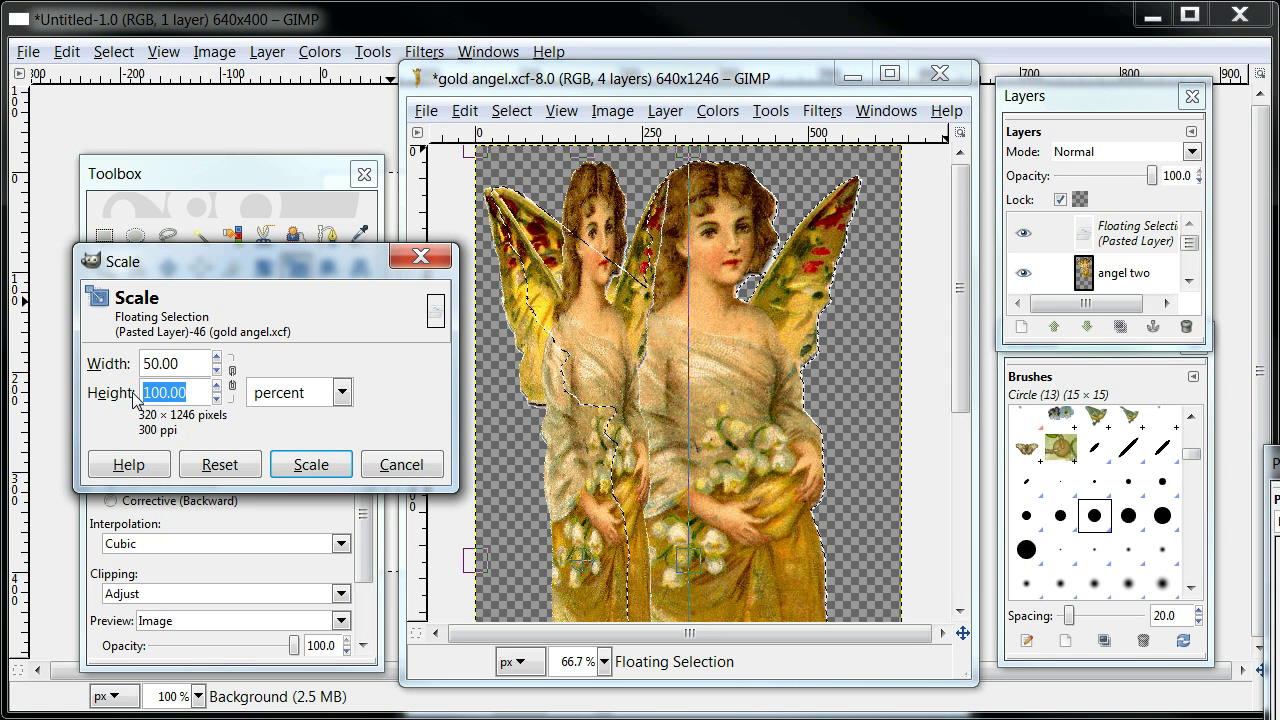
text(50)
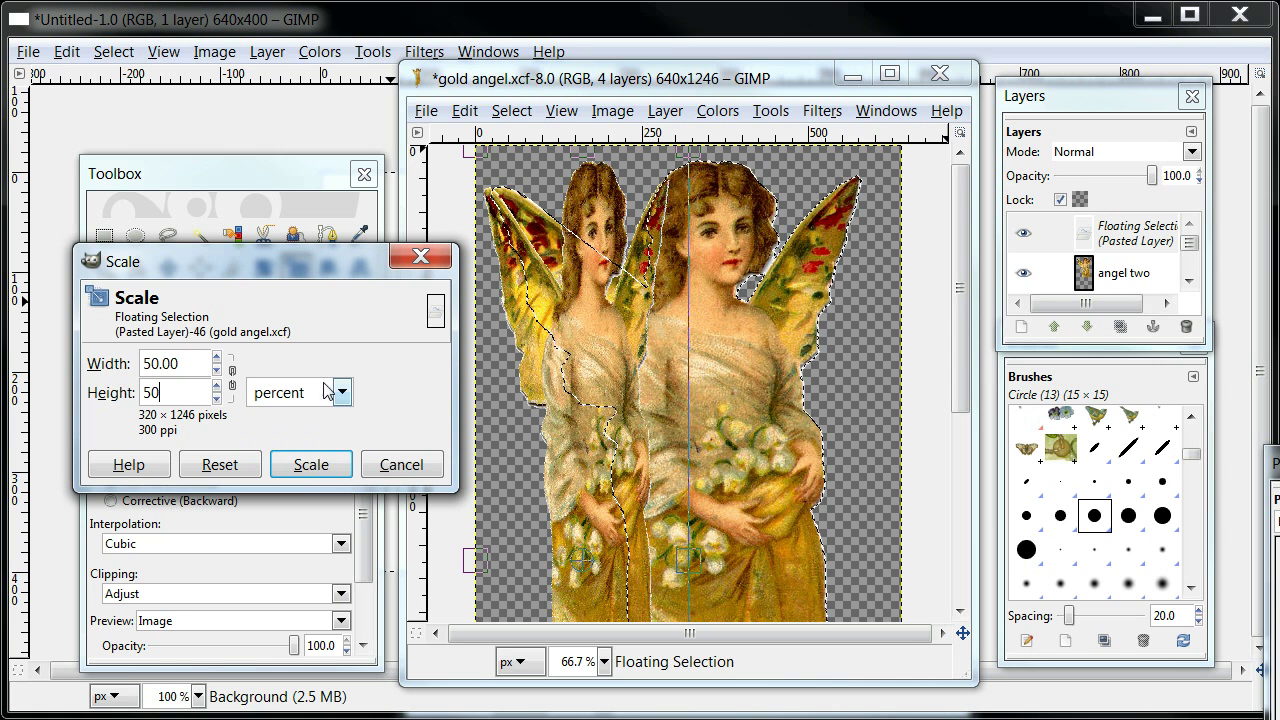
click(320, 474)
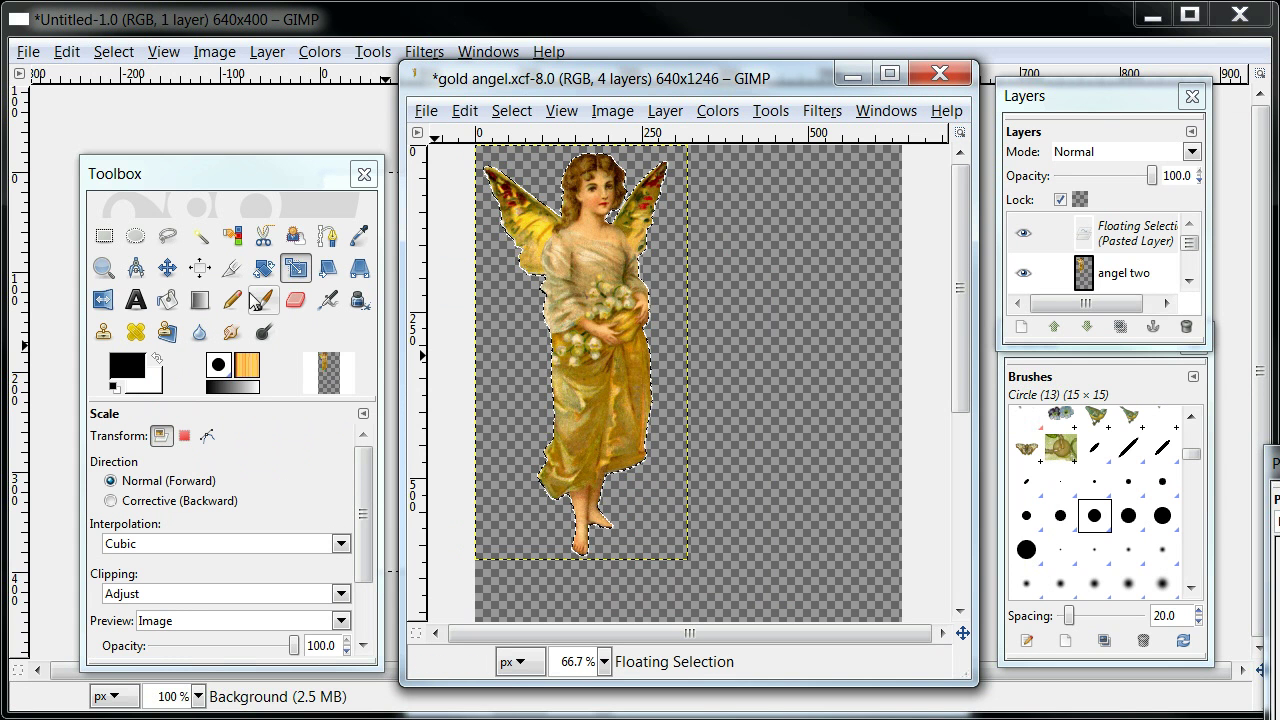
- Move the small angel to the canvas centre and anchor it into 'angel two'
click(167, 267)
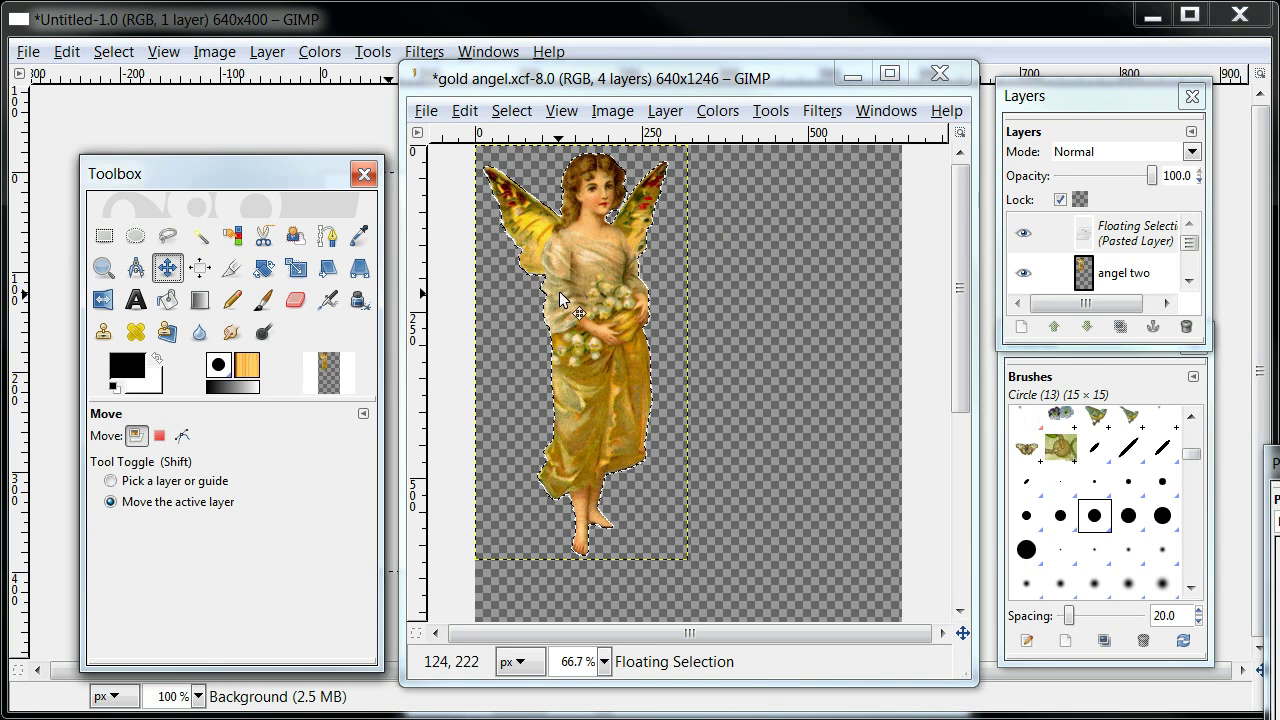
drag(559, 294, 665, 320)
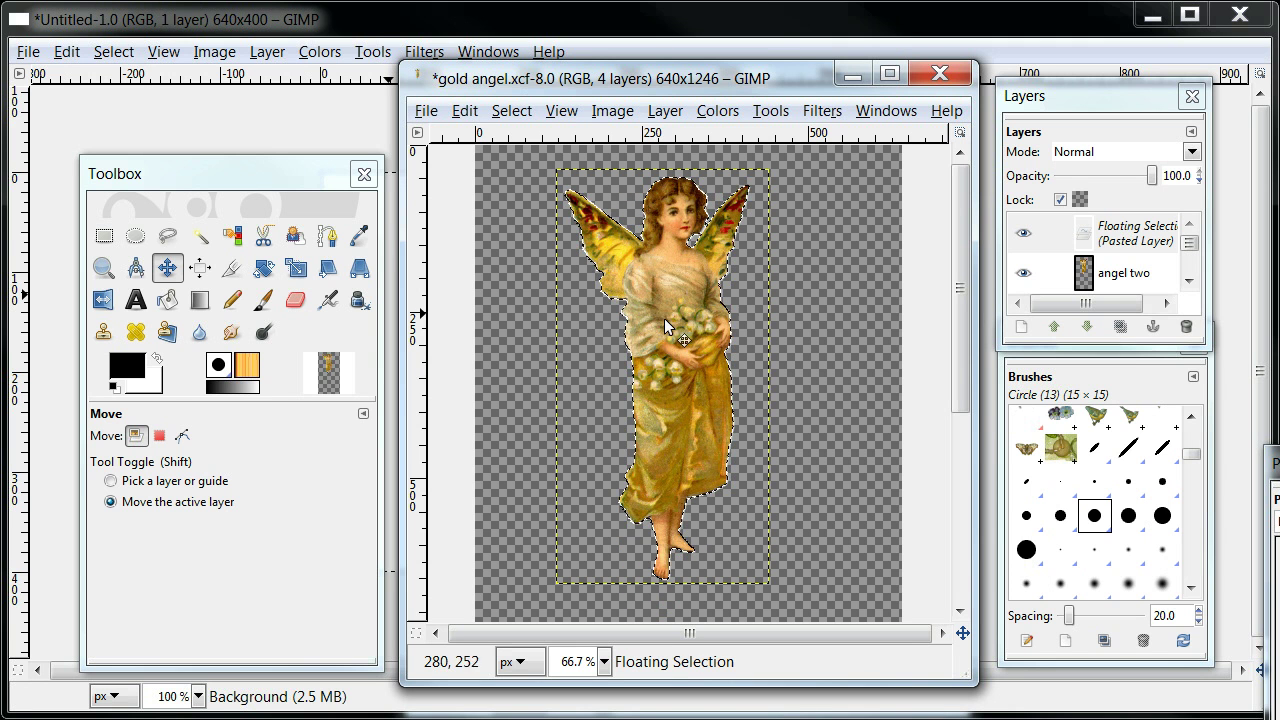
click(1143, 233)
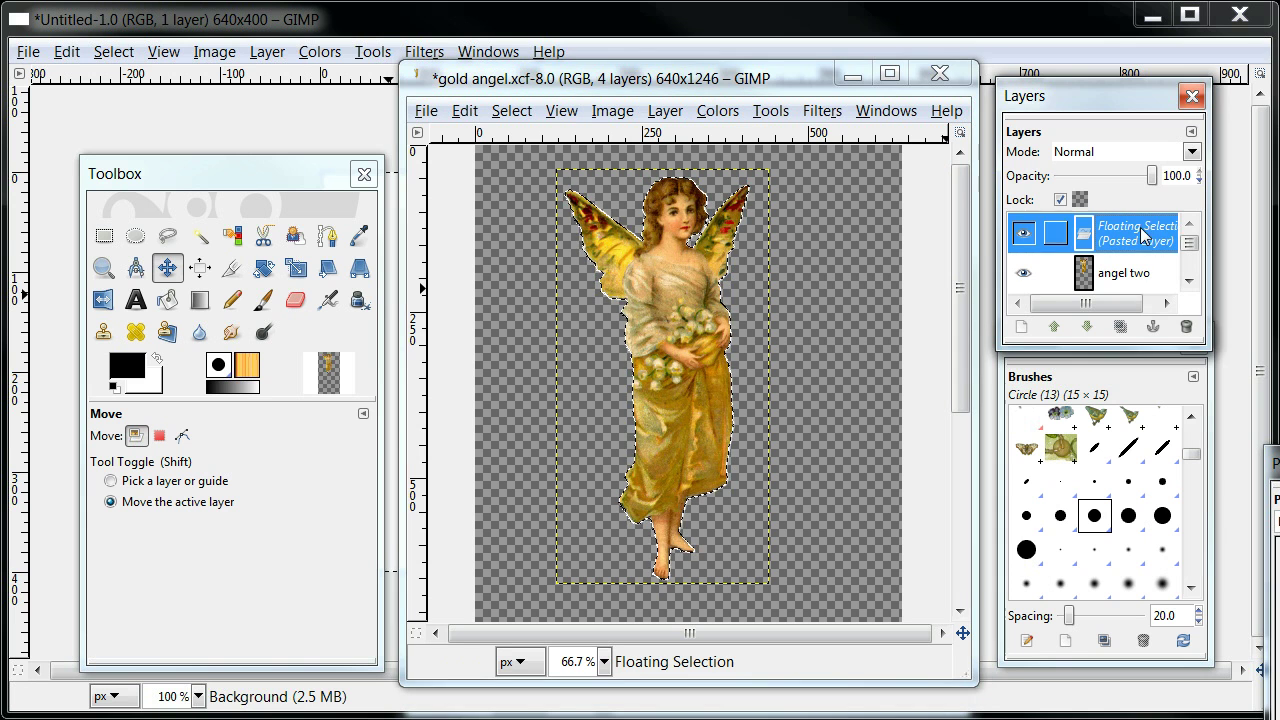
click(1155, 326)
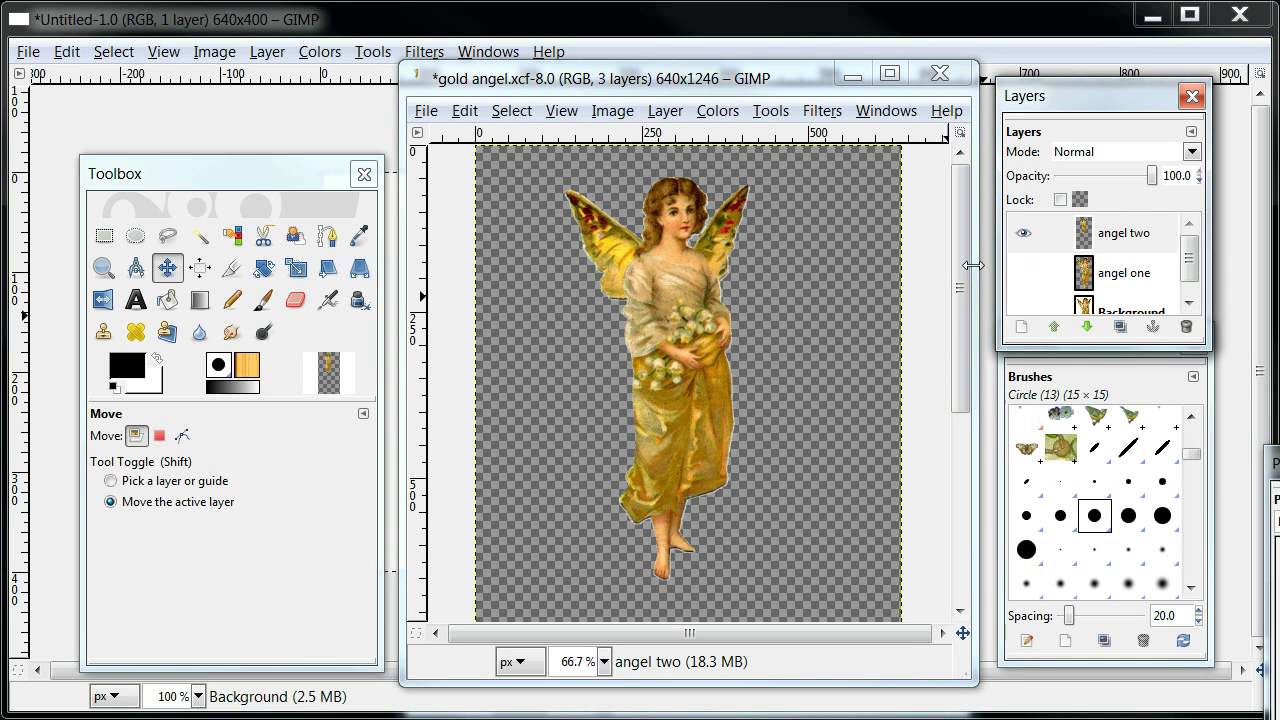
- Toggle 'angel one' and Background visibility to compare, leaving both hidden
mouse_move(960, 275)
mouse_down()
mouse_move(955, 395)
mouse_move(935, 435)
mouse_move(968, 261)
mouse_up()
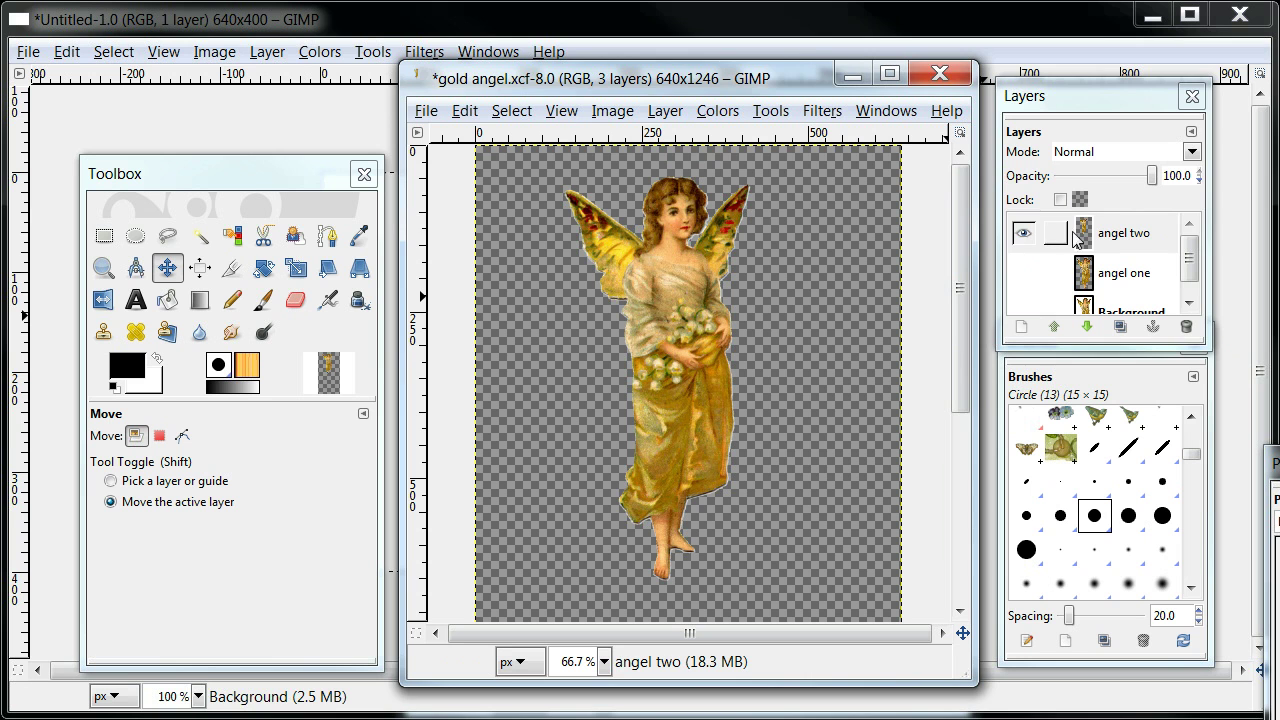
click(1025, 277)
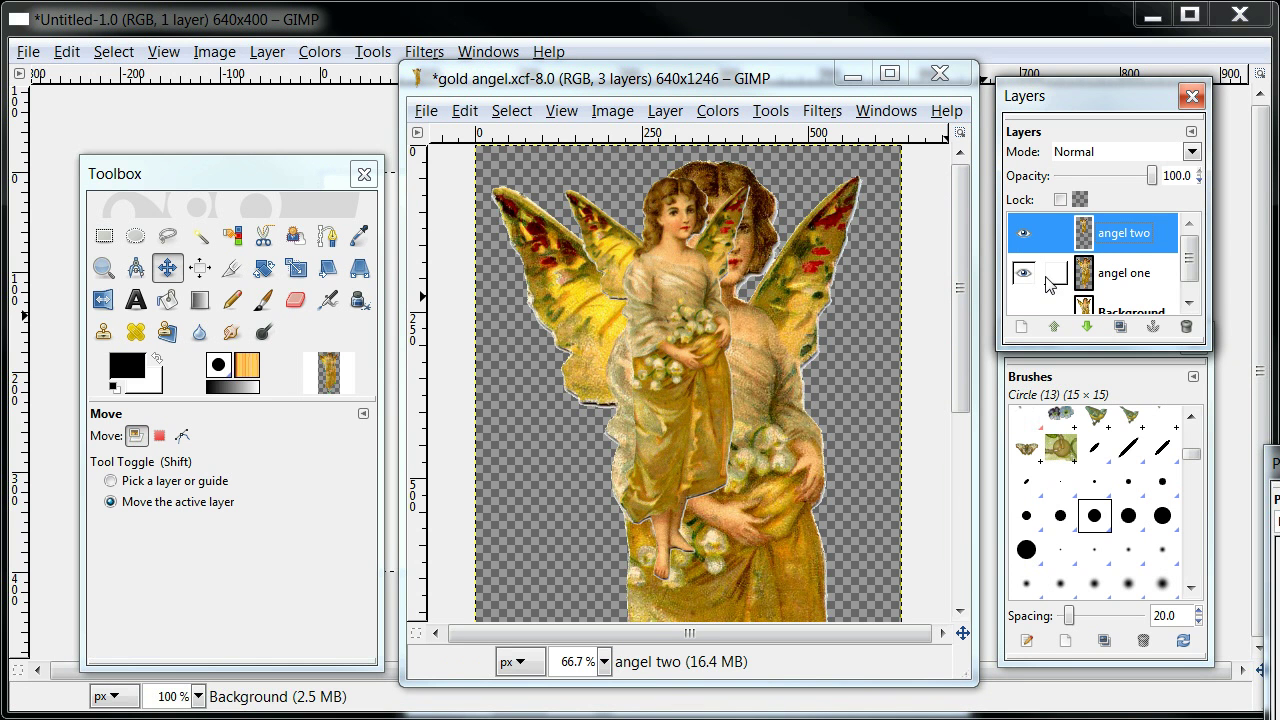
scroll(1027, 290, down, 1)
click(1024, 295)
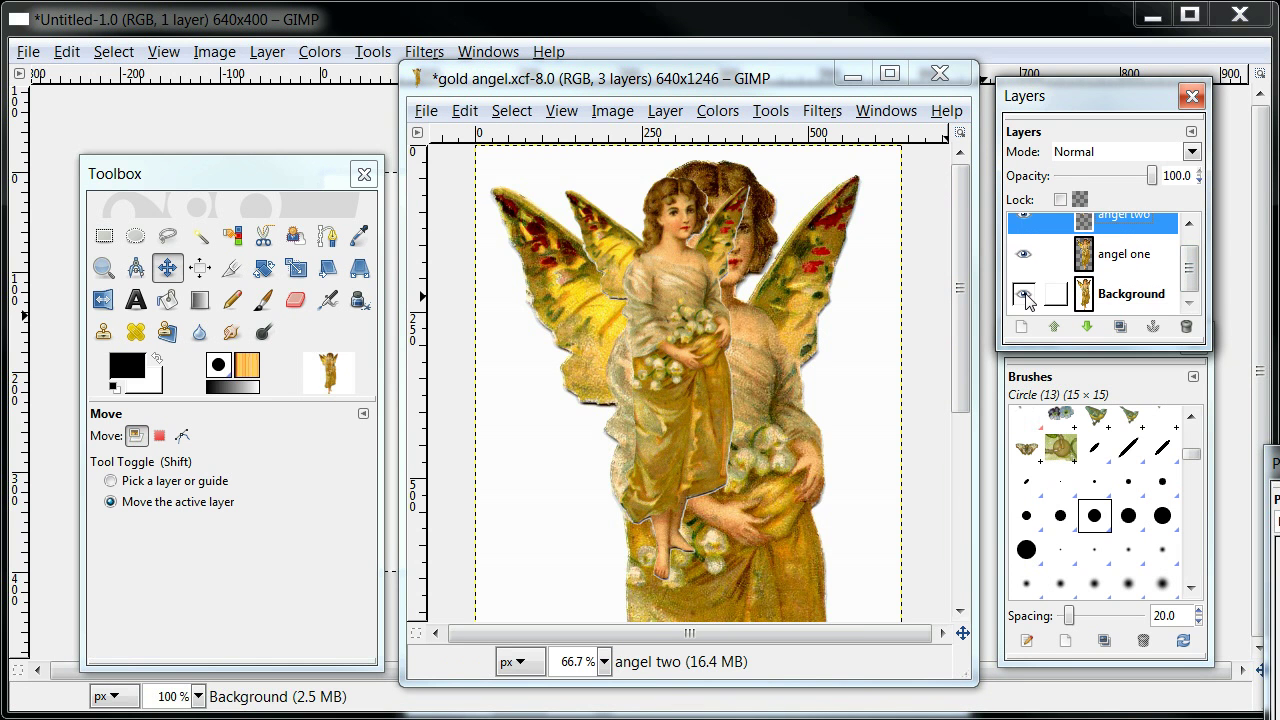
click(1023, 294)
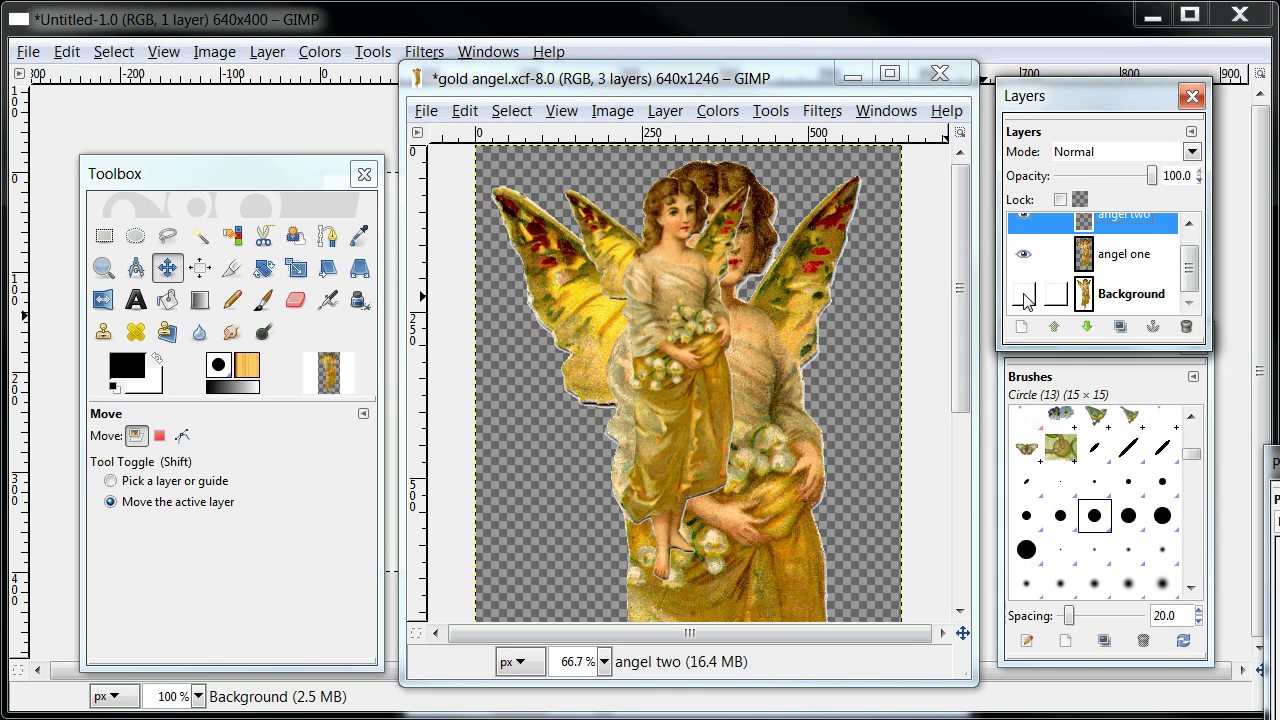
click(1022, 256)
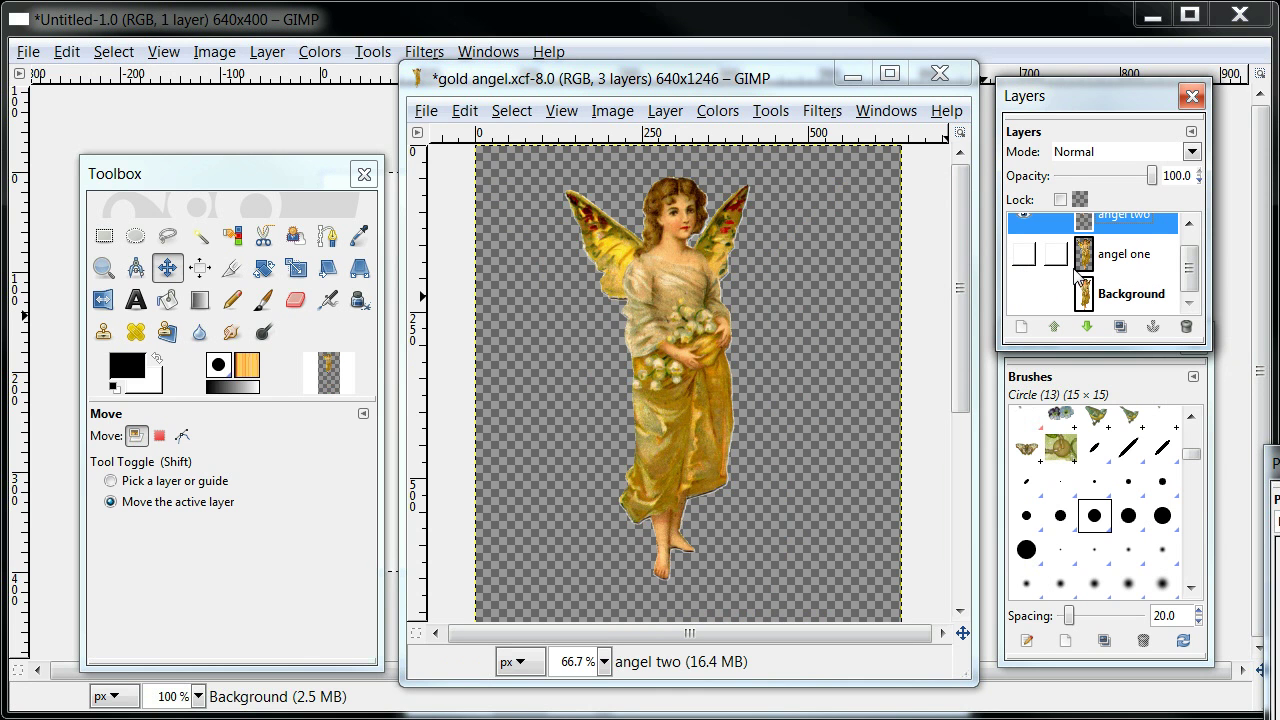
scroll(1190, 283, up, 1)
scroll(1190, 283, up, 1)
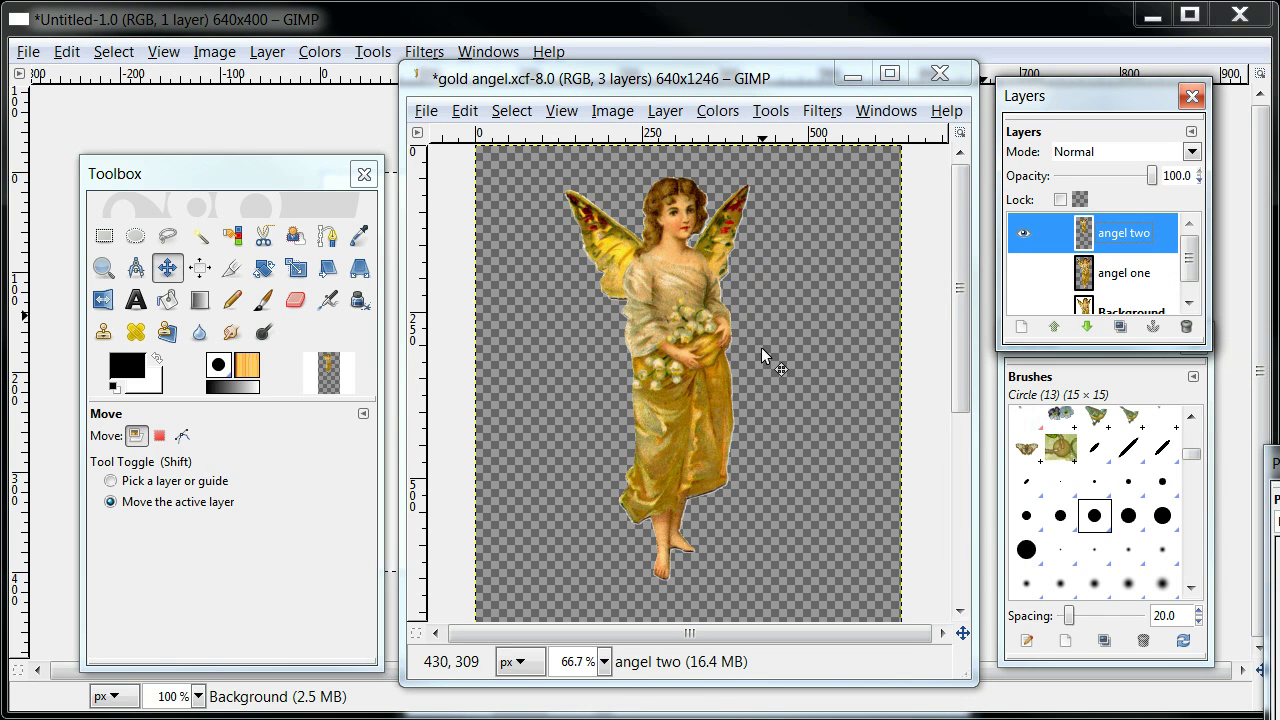
- Save As gold angel.xcf, confirming replacement of the existing file
click(427, 111)
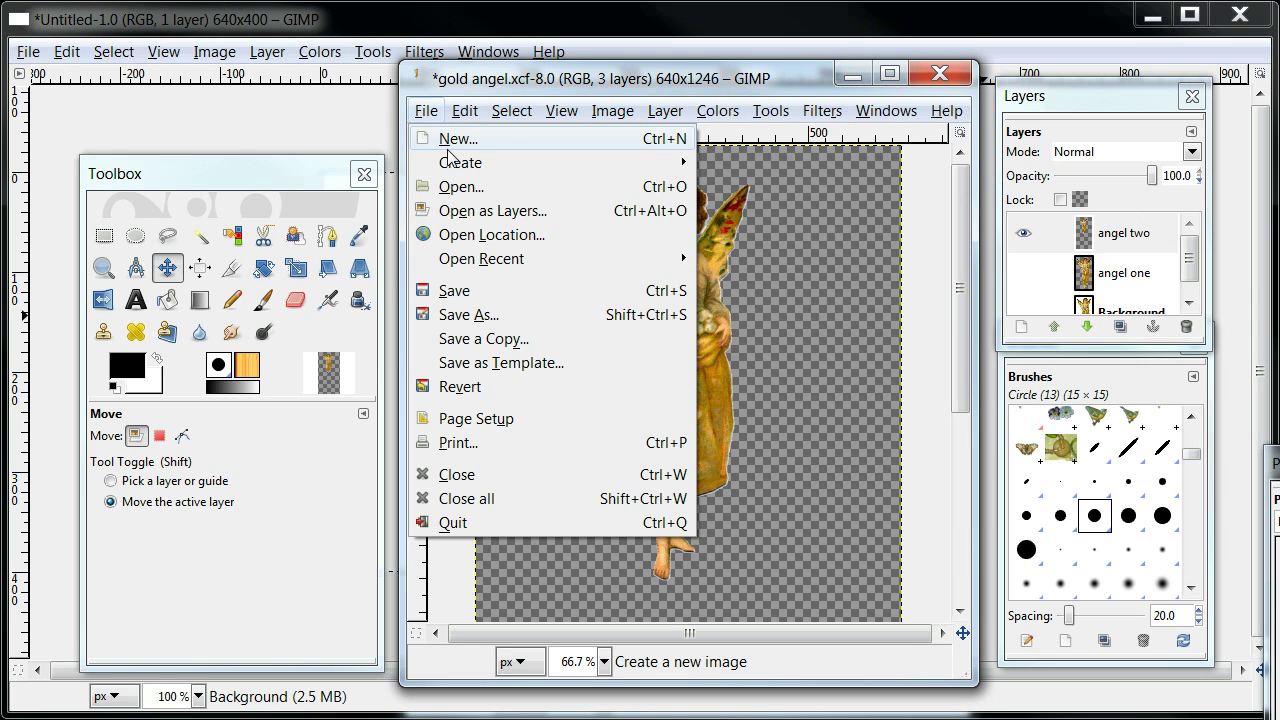
mouse_move(450, 160)
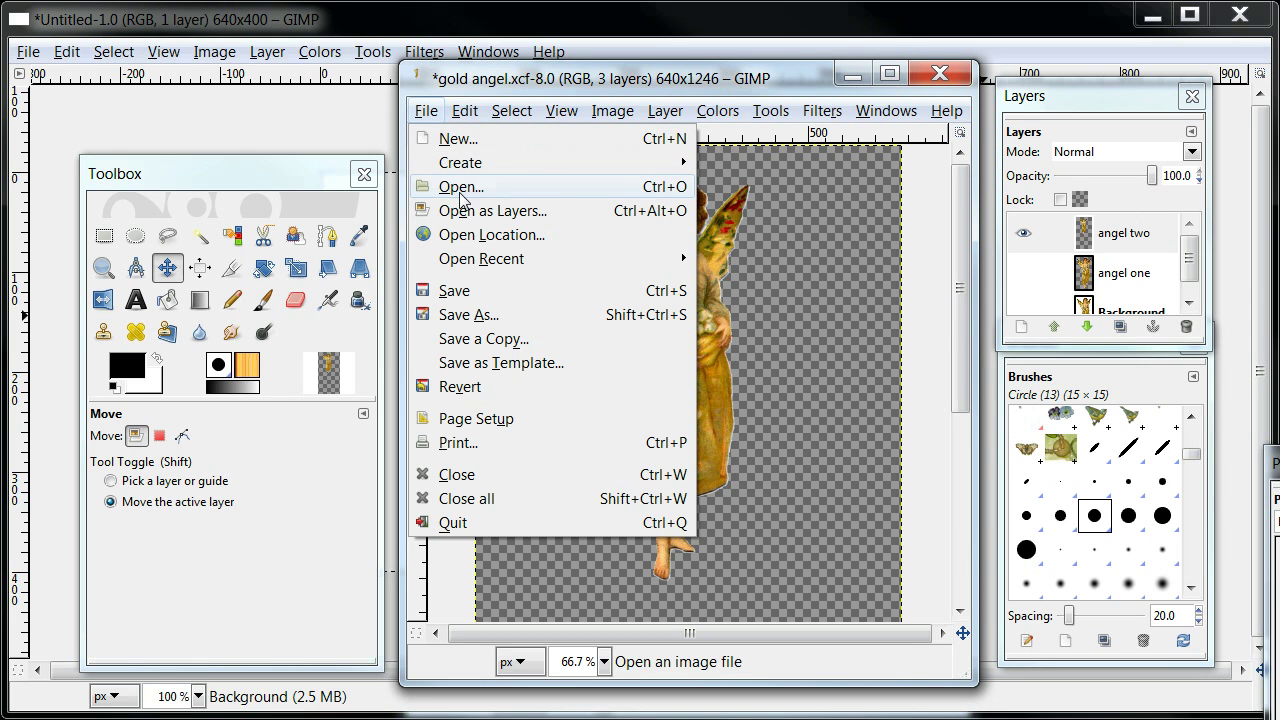
mouse_move(470, 265)
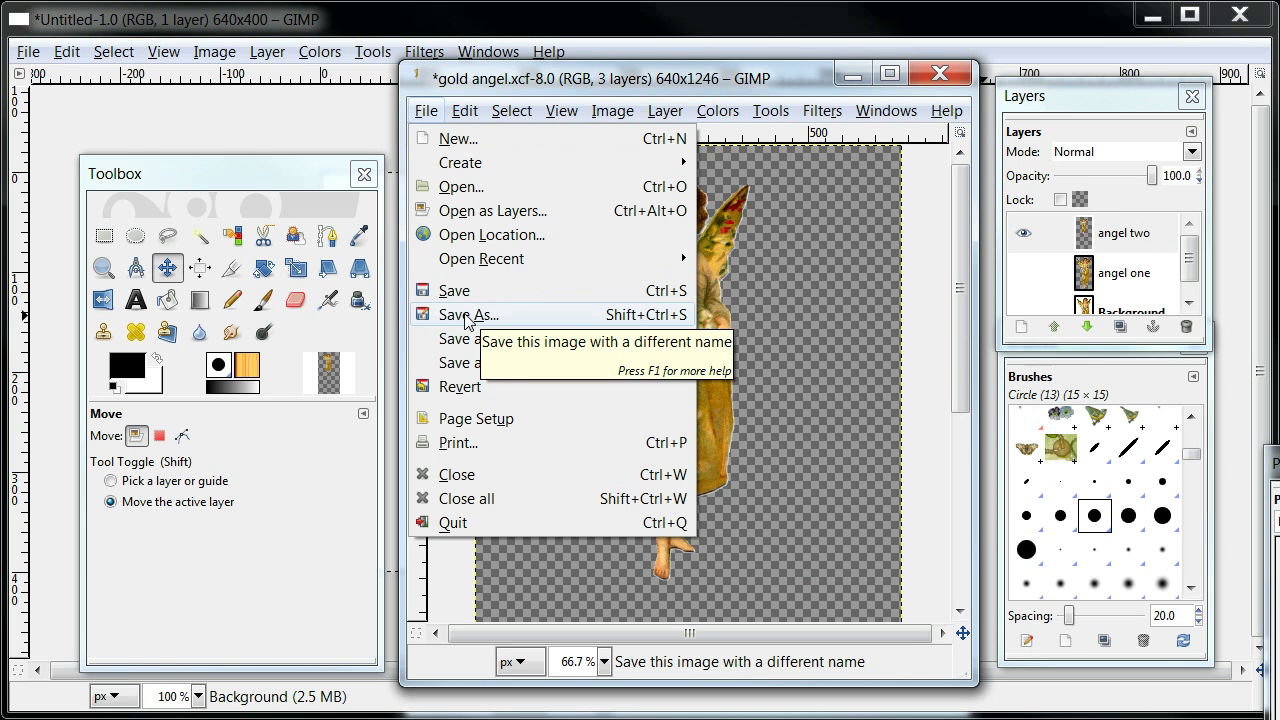
click(490, 314)
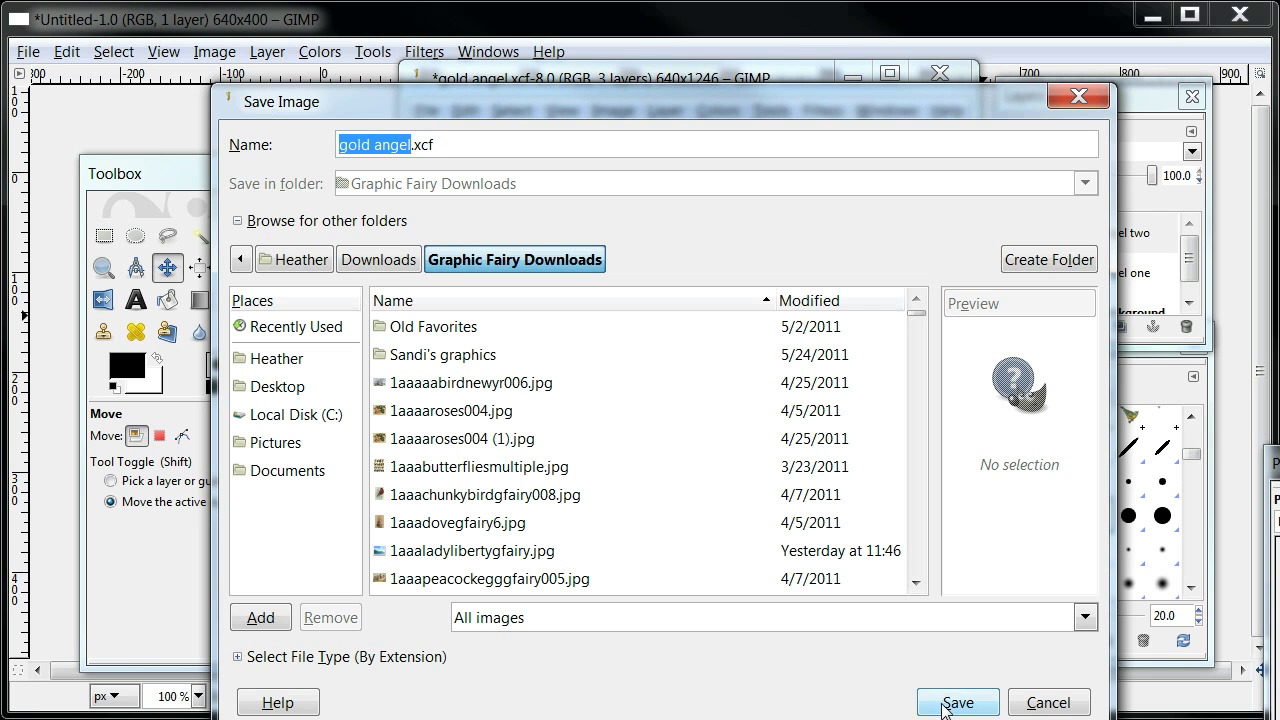
click(944, 706)
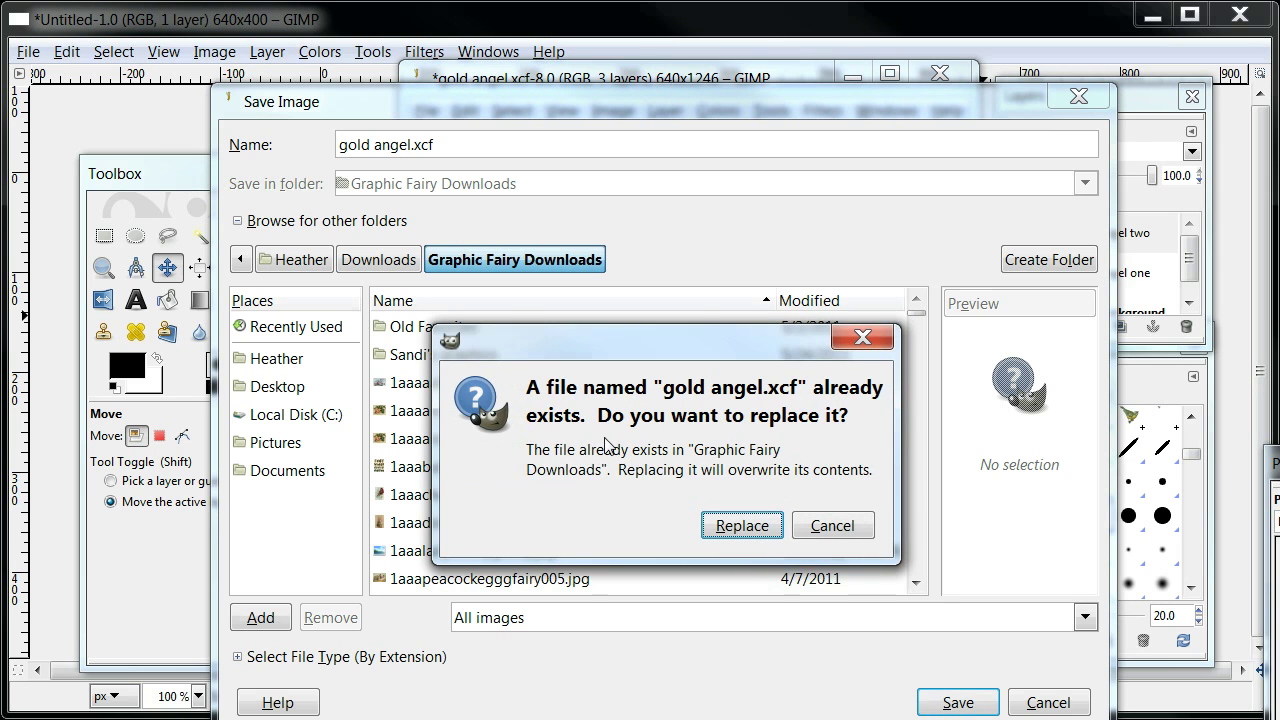
click(743, 527)
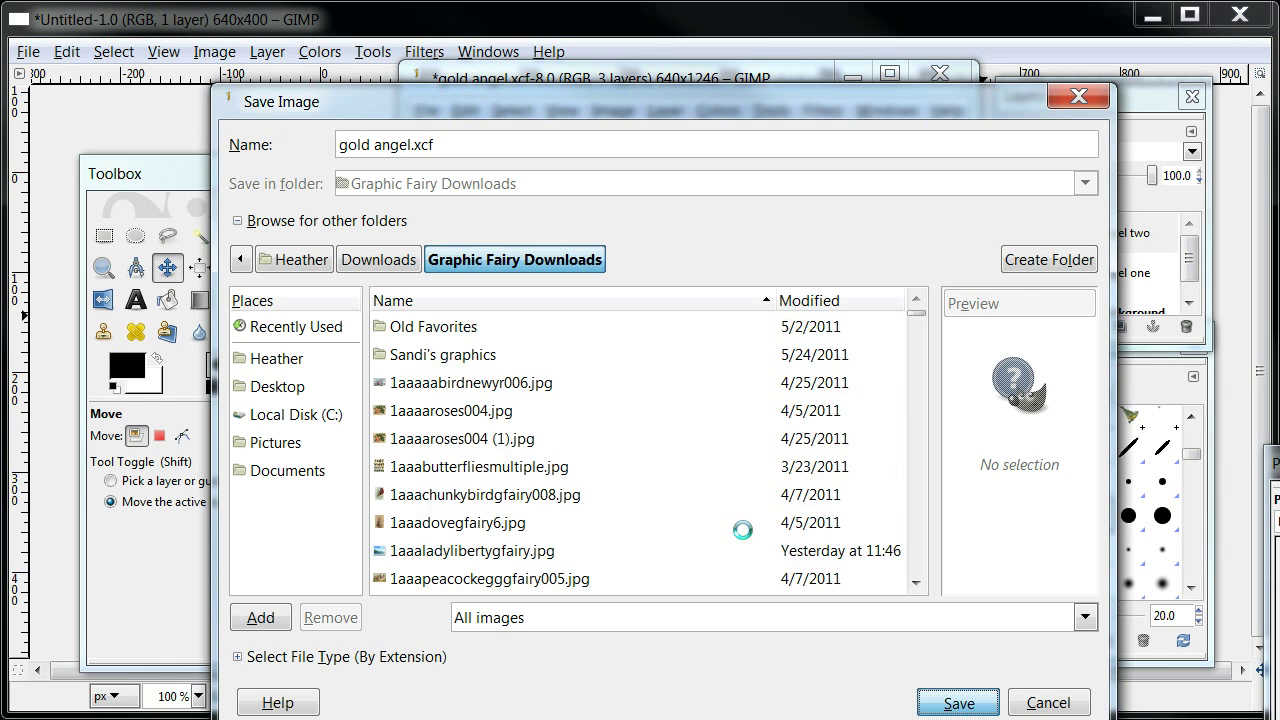